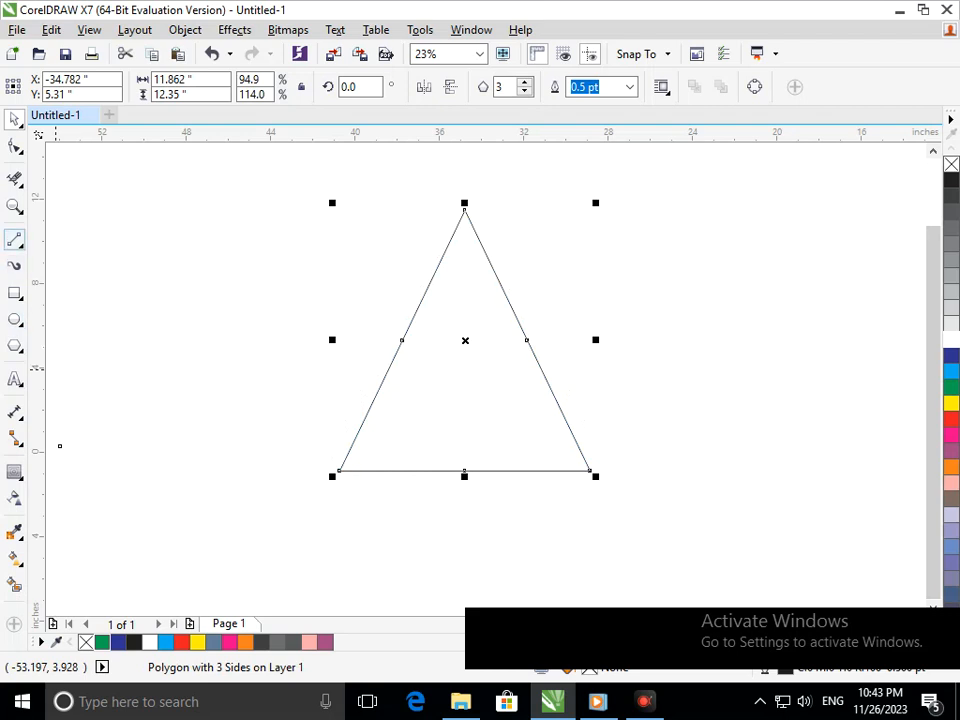
Draw a horizontal line about 5.1 in wide inside the triangle and a vertical line about 9 in tall crossing it and the base
{"action": "left_click_drag", "start_coordinate": [410, 350], "coordinate": [517, 350]}
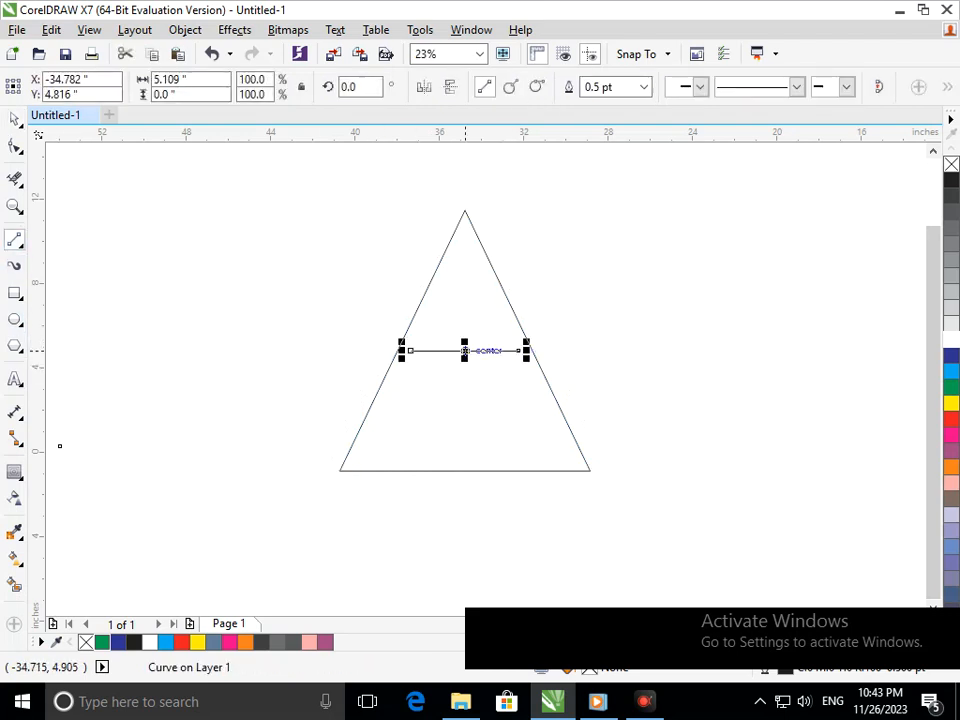
{"action": "left_click_drag", "start_coordinate": [460, 328], "coordinate": [460, 517]}
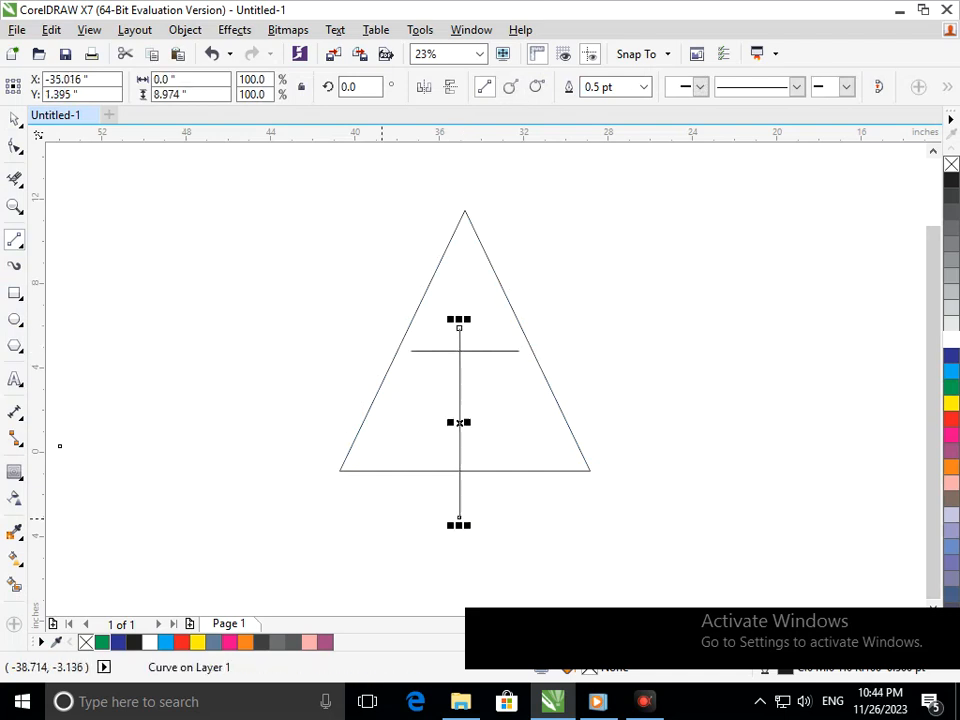
Nudge the vertical line sideways until it is centred beneath the triangle's apex
{"action": "key", "text": "Right"}
{"action": "key", "text": "Right"}
{"action": "key", "text": "Right"}
{"action": "key", "text": "Right"}
{"action": "key", "text": "Right"}
{"action": "key", "text": "Right"}
{"action": "key", "text": "Right"}
{"action": "key", "text": "Right"}
{"action": "key", "text": "Right"}
{"action": "key", "text": "Right"}
{"action": "key", "text": "Right"}
{"action": "key", "text": "Right"}
{"action": "key", "text": "Right"}
{"action": "key", "text": "Right"}
{"action": "key", "text": "Right"}
{"action": "key", "text": "Right"}
{"action": "key", "text": "Right"}
{"action": "key", "text": "Right"}
{"action": "key", "text": "Right"}
{"action": "key", "text": "Right"}
{"action": "key", "text": "Left"}
{"action": "key", "text": "Left"}
{"action": "key", "text": "Left"}
{"action": "key", "text": "Left"}
{"action": "key", "text": "Left"}
{"action": "key", "text": "Left"}
{"action": "key", "text": "Left"}
{"action": "key", "text": "Left"}
{"action": "key", "text": "Left"}
{"action": "key", "text": "Left"}
{"action": "key", "text": "Left"}
{"action": "key", "text": "Left"}
{"action": "key", "text": "Left"}
{"action": "key", "text": "Left"}
{"action": "key", "text": "Left"}
{"action": "key", "text": "Left"}
{"action": "key", "text": "Right"}
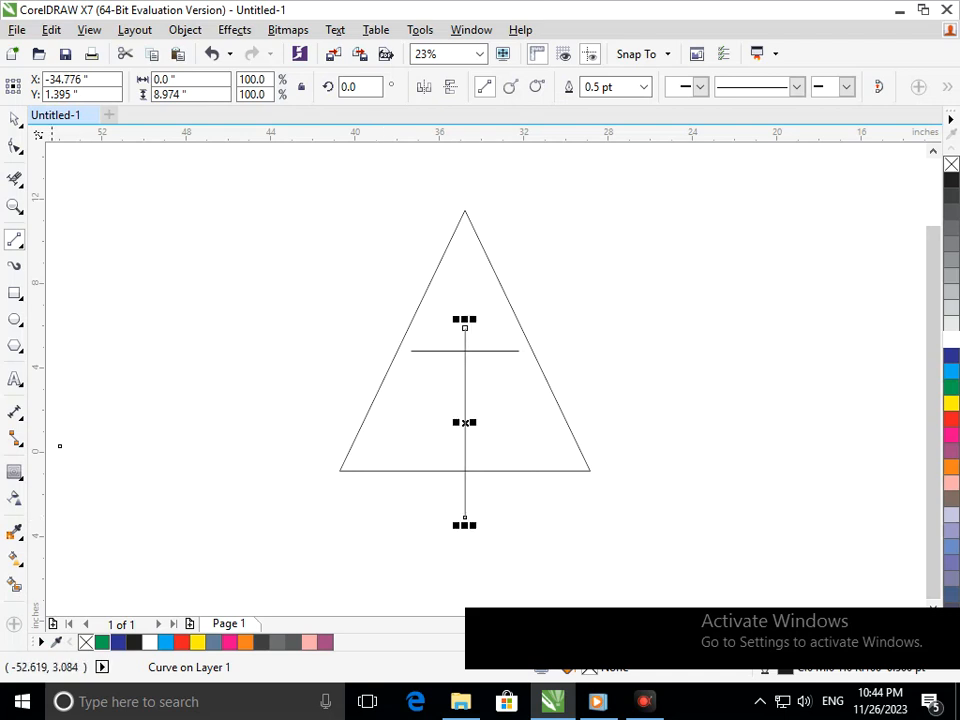
Add an Arial letter R, enlarge it to about 5.5 by 6.3 in and place it to the left of the triangle
{"action": "left_click", "coordinate": [14, 379]}
{"action": "left_click", "coordinate": [294, 189]}
{"action": "type", "text": "R"}
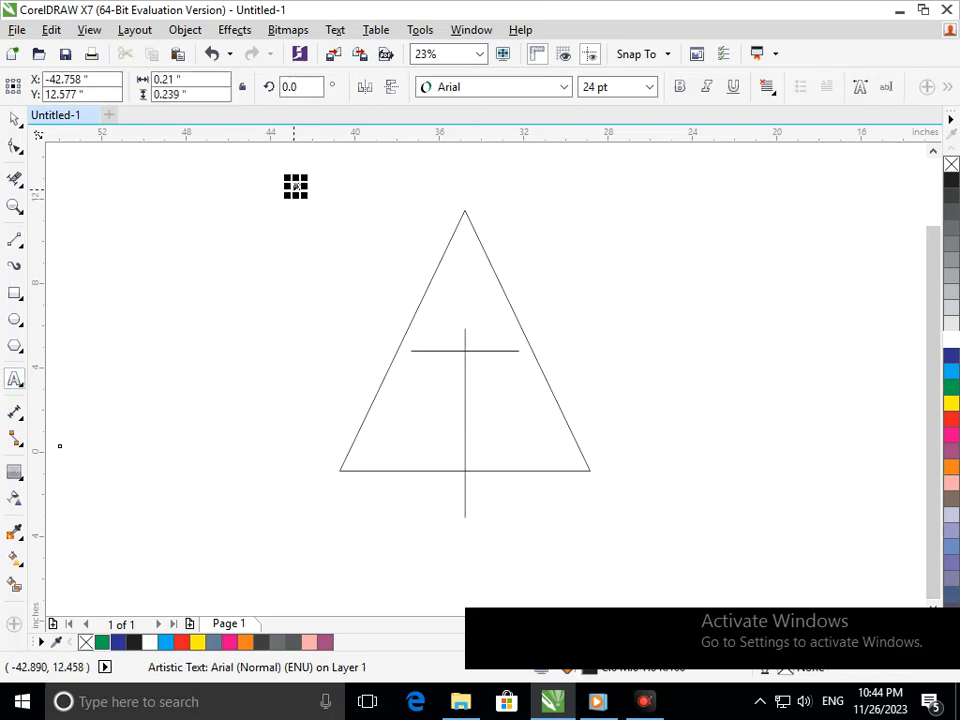
{"action": "left_click_drag", "start_coordinate": [316, 222], "coordinate": [362, 304]}
{"action": "left_click", "coordinate": [14, 119]}
{"action": "left_click_drag", "start_coordinate": [250, 236], "coordinate": [248, 413]}
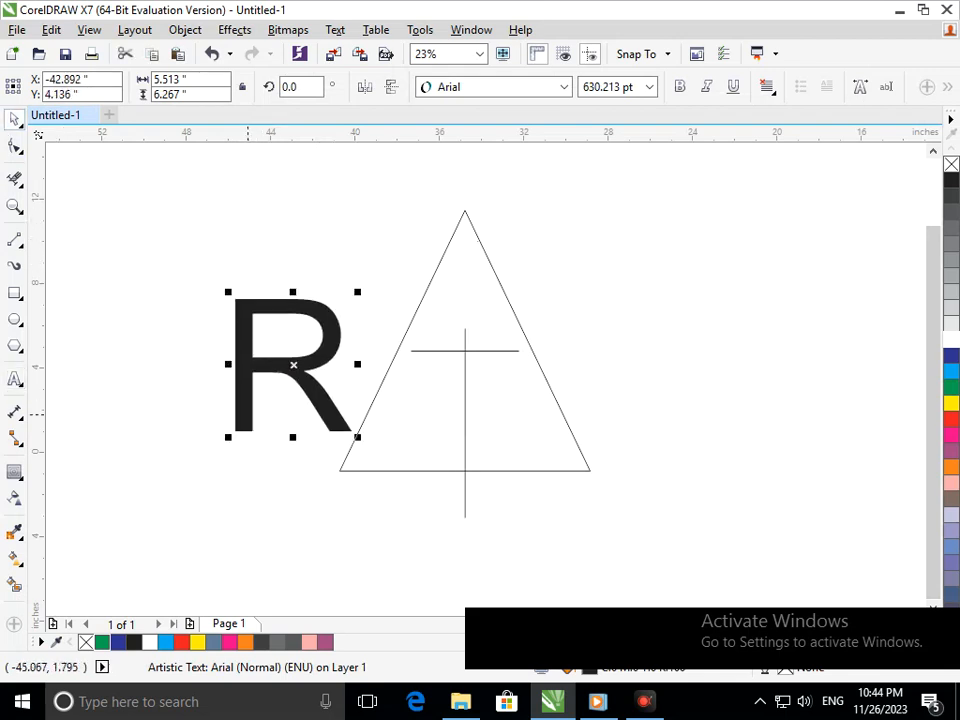
{"action": "left_click", "coordinate": [248, 413]}
{"action": "left_click_drag", "start_coordinate": [228, 437], "coordinate": [278, 535]}
{"action": "left_click_drag", "start_coordinate": [252, 493], "coordinate": [230, 439]}
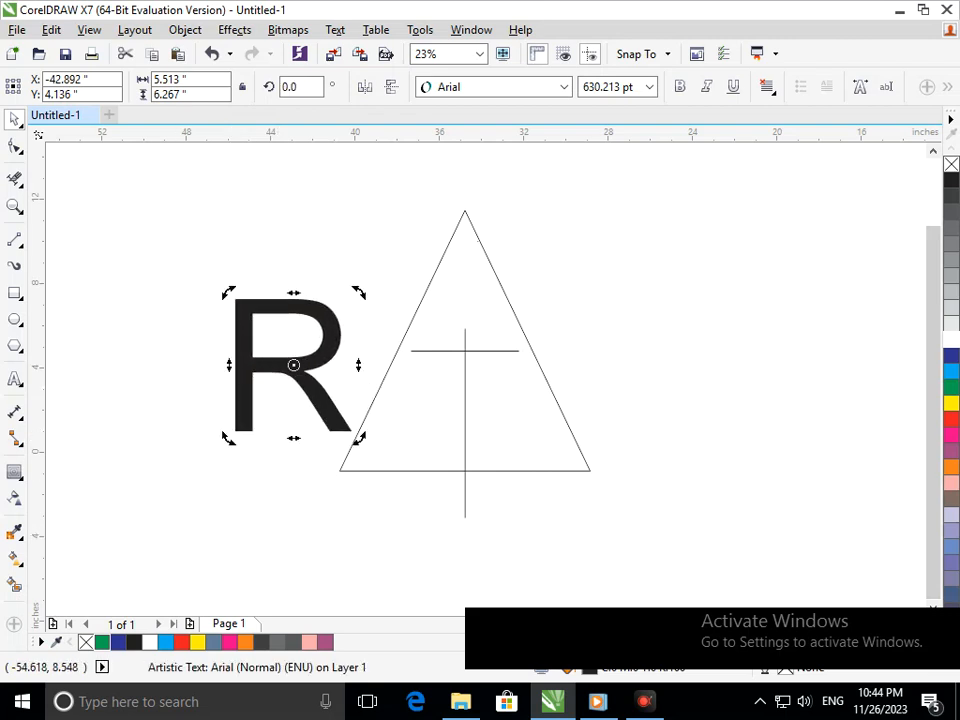
Draw a vertical line about 9.8 in tall through the R and nudge it onto the right edge of the letter's stem
{"action": "left_click", "coordinate": [15, 240]}
{"action": "left_click_drag", "start_coordinate": [268, 272], "coordinate": [268, 480]}
{"action": "key", "text": "Left"}
{"action": "key", "text": "Left"}
{"action": "key", "text": "Left"}
{"action": "key", "text": "Left"}
{"action": "key", "text": "Left"}
{"action": "key", "text": "Left"}
{"action": "key", "text": "Left"}
{"action": "key", "text": "Left"}
{"action": "key", "text": "Left"}
{"action": "key", "text": "Left"}
{"action": "key", "text": "Left"}
{"action": "key", "text": "Left"}
{"action": "key", "text": "Left"}
{"action": "key", "text": "Left"}
{"action": "key", "text": "Left"}
{"action": "key", "text": "Left"}
{"action": "key", "text": "Left"}
{"action": "key", "text": "Left"}
{"action": "key", "text": "Left"}
{"action": "key", "text": "Left"}
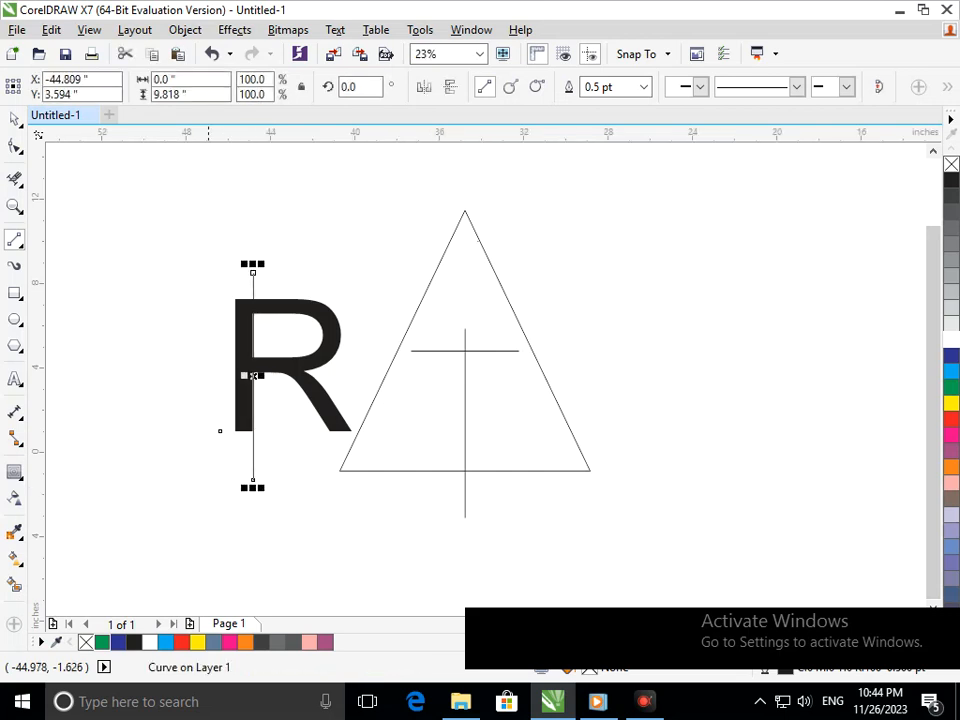
Smart-fill the R's bowl and leg beyond the vertical line to create a separate slate-blue shape
{"action": "left_click", "coordinate": [15, 584]}
{"action": "left_click", "coordinate": [313, 398]}
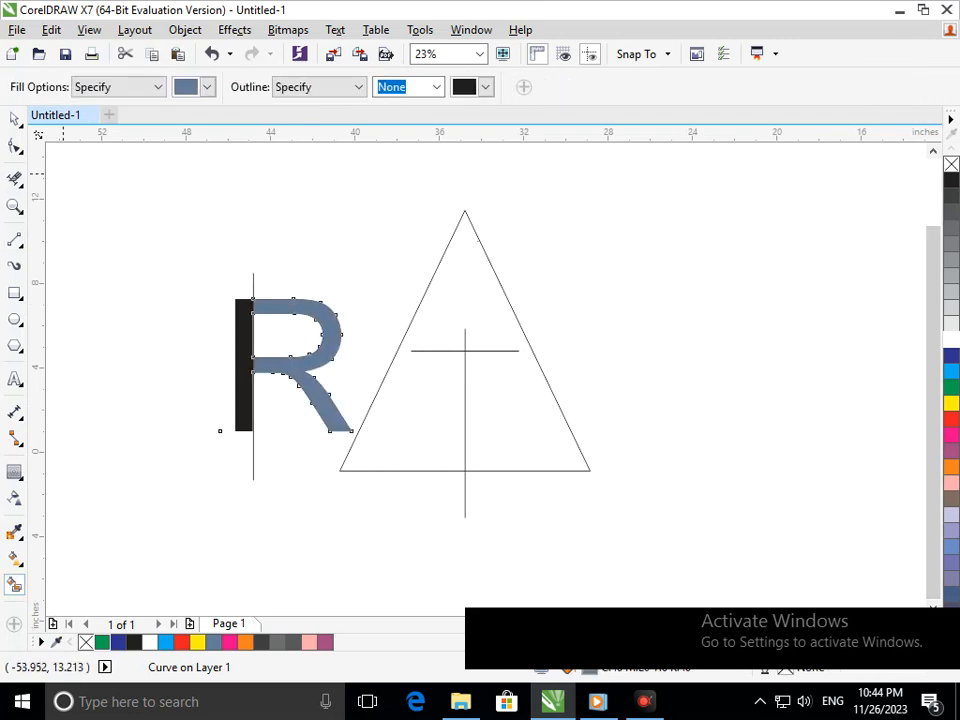
{"action": "key", "text": "space"}
Rotate the blue R shape about 20°, enlarge it to roughly twice its size and place it alongside the triangle's right edge
{"action": "left_click_drag", "start_coordinate": [305, 368], "coordinate": [600, 344]}
{"action": "left_click", "coordinate": [601, 348]}
{"action": "left_click_drag", "start_coordinate": [650, 416], "coordinate": [715, 393]}
{"action": "left_click_drag", "start_coordinate": [591, 343], "coordinate": [688, 384]}
{"action": "left_click_drag", "start_coordinate": [822, 452], "coordinate": [798, 440]}
{"action": "left_click_drag", "start_coordinate": [657, 355], "coordinate": [607, 339]}
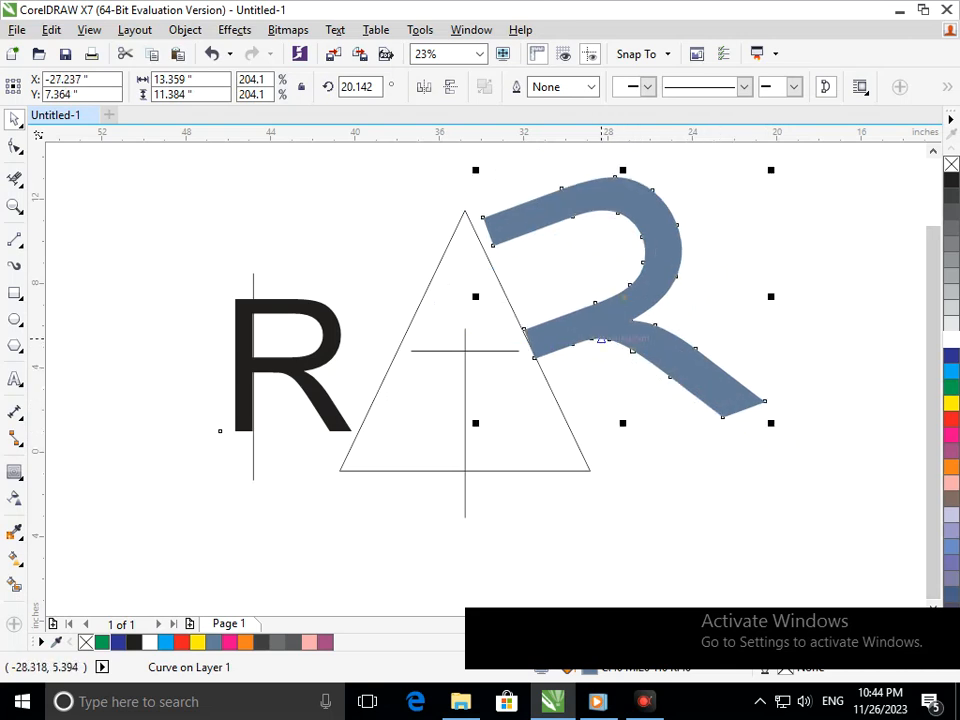
{"action": "left_click", "coordinate": [735, 398]}
{"action": "left_click_drag", "start_coordinate": [630, 424], "coordinate": [640, 423]}
{"action": "left_click", "coordinate": [656, 500]}
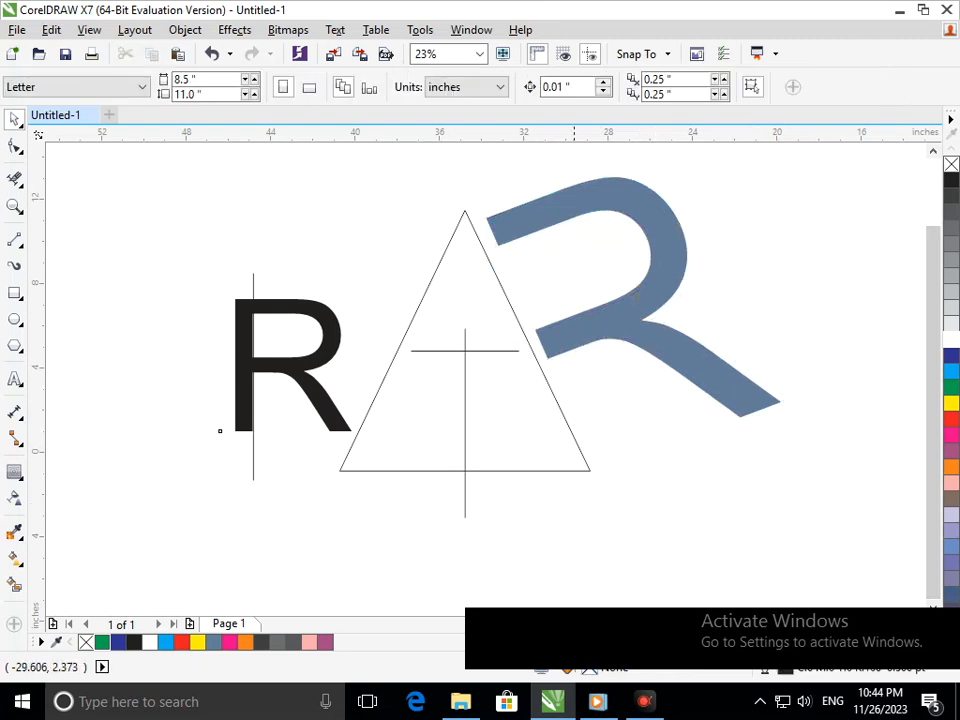
Delete the original black R together with the vertical line drawn through it
{"action": "key", "text": "F4"}
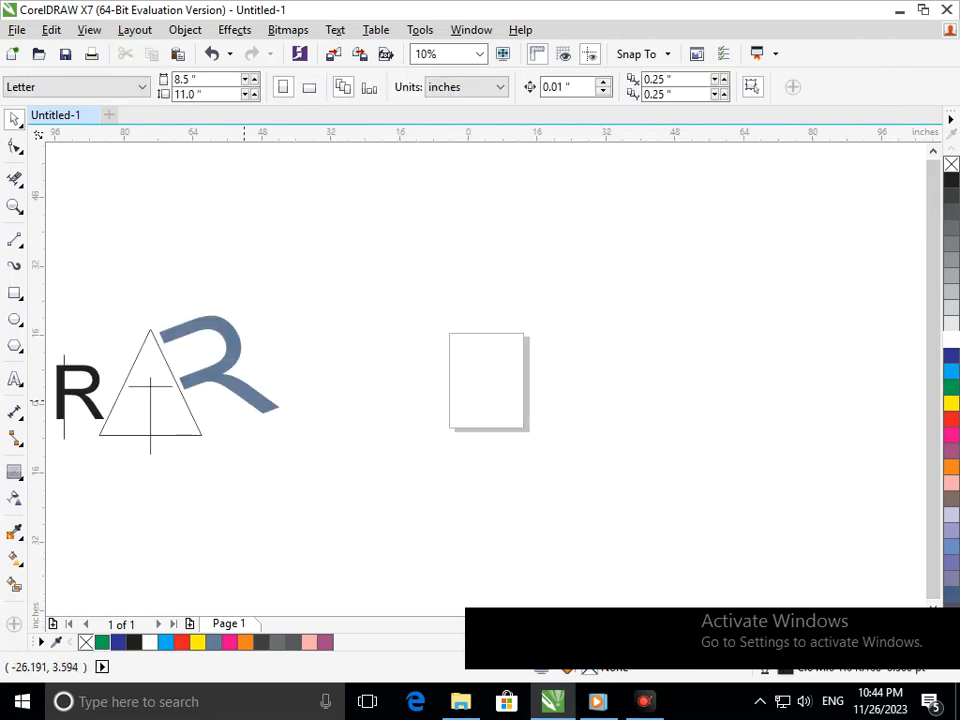
{"action": "key", "text": "F3"}
{"action": "key", "text": "ctrl+a"}
{"action": "key", "text": "F2"}
{"action": "left_click_drag", "start_coordinate": [529, 460], "coordinate": [152, 271]}
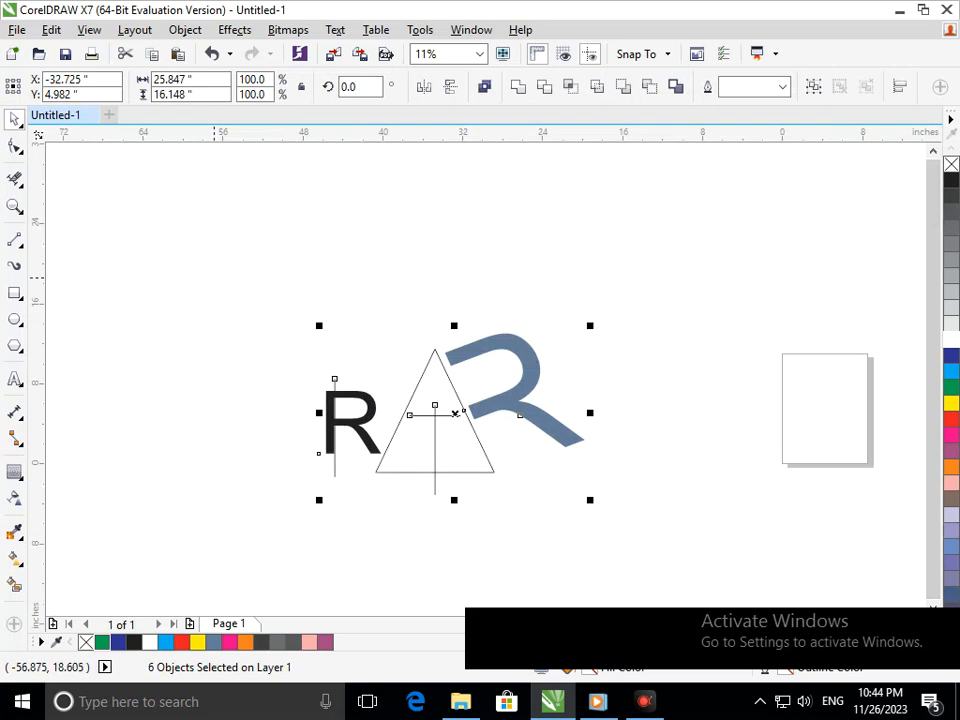
{"action": "key", "text": "F2"}
{"action": "left_click_drag", "start_coordinate": [214, 278], "coordinate": [782, 588]}
{"action": "left_click_drag", "start_coordinate": [174, 255], "coordinate": [288, 397]}
{"action": "left_click_drag", "start_coordinate": [194, 278], "coordinate": [247, 377]}
{"action": "key", "text": "Delete"}
Set the outline width of the two crossing lines inside the triangle to 50 pt
{"action": "left_click_drag", "start_coordinate": [493, 514], "coordinate": [332, 315]}
{"action": "left_click", "coordinate": [782, 87]}
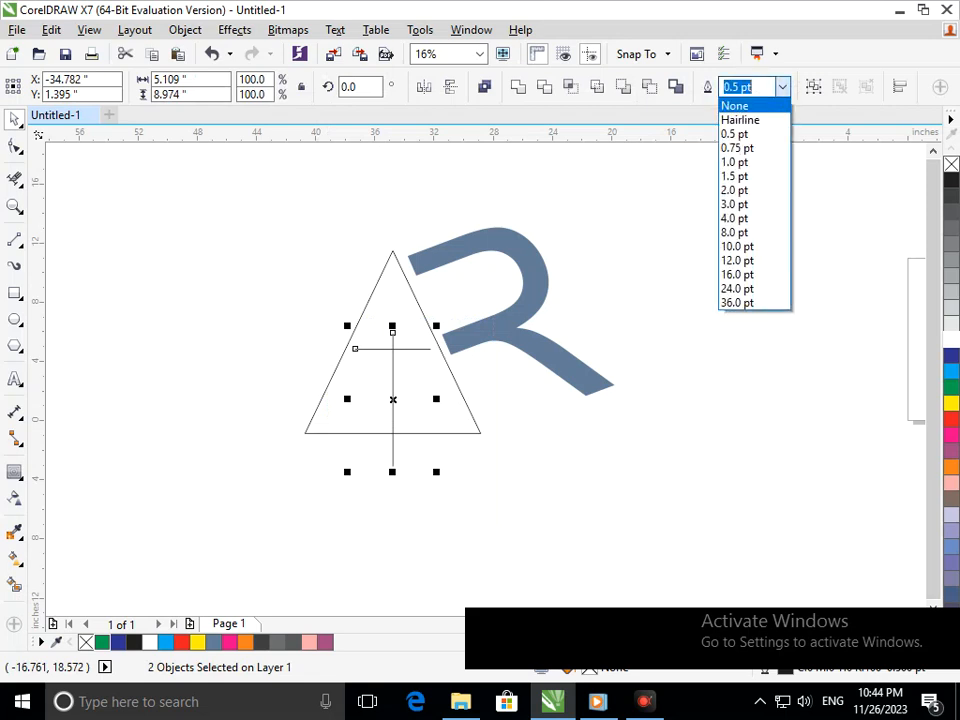
{"action": "left_click", "coordinate": [745, 289]}
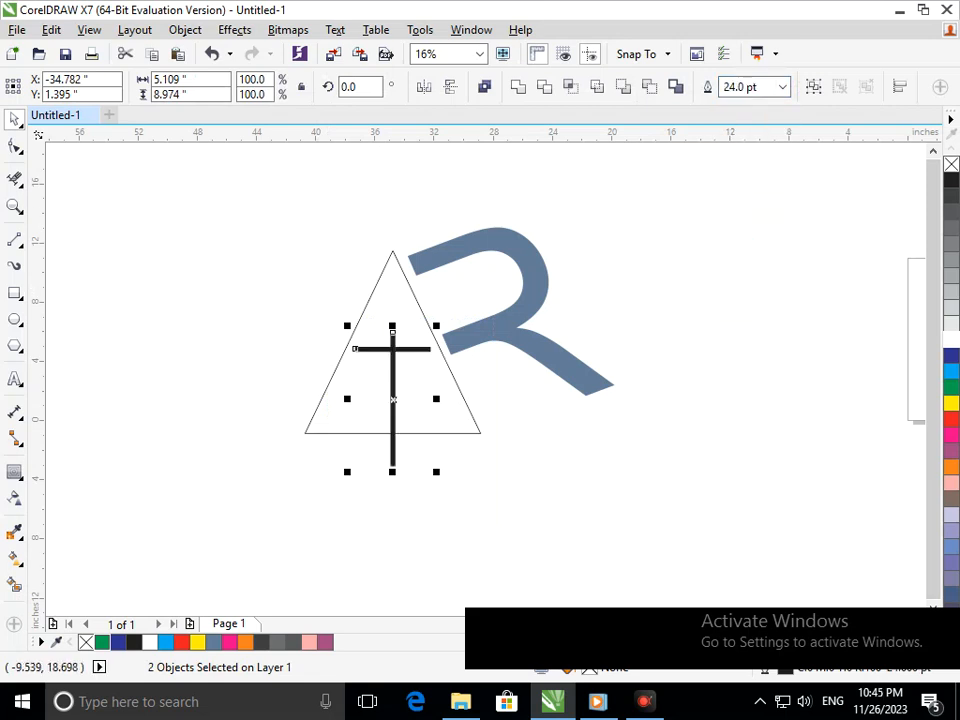
{"action": "left_click", "coordinate": [782, 87]}
{"action": "left_click", "coordinate": [748, 302]}
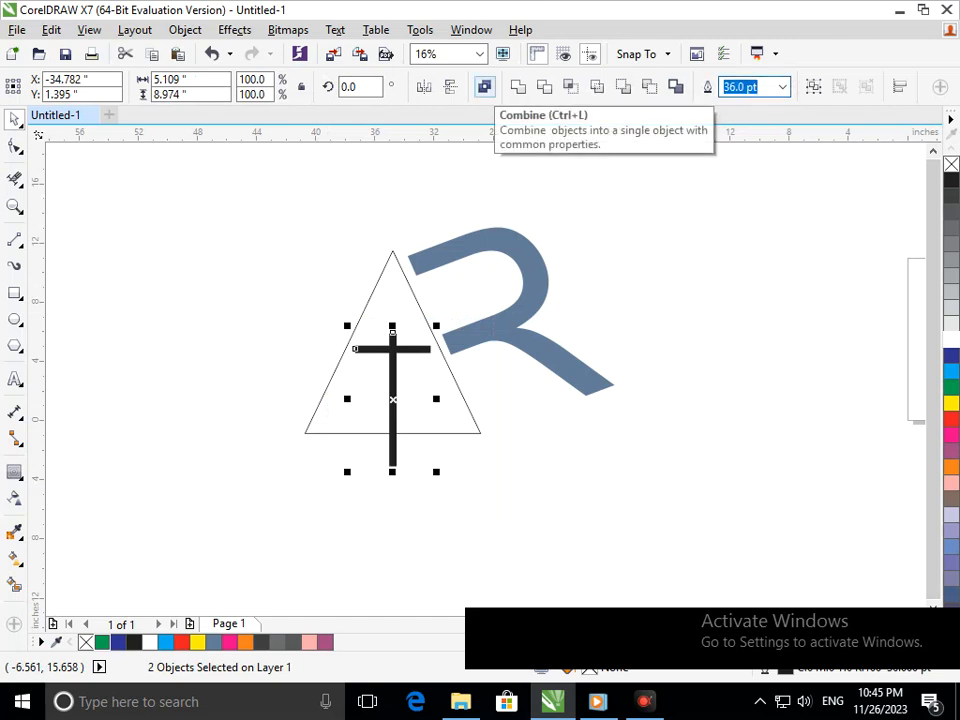
{"action": "type", "text": "50"}
{"action": "key", "text": "Return"}
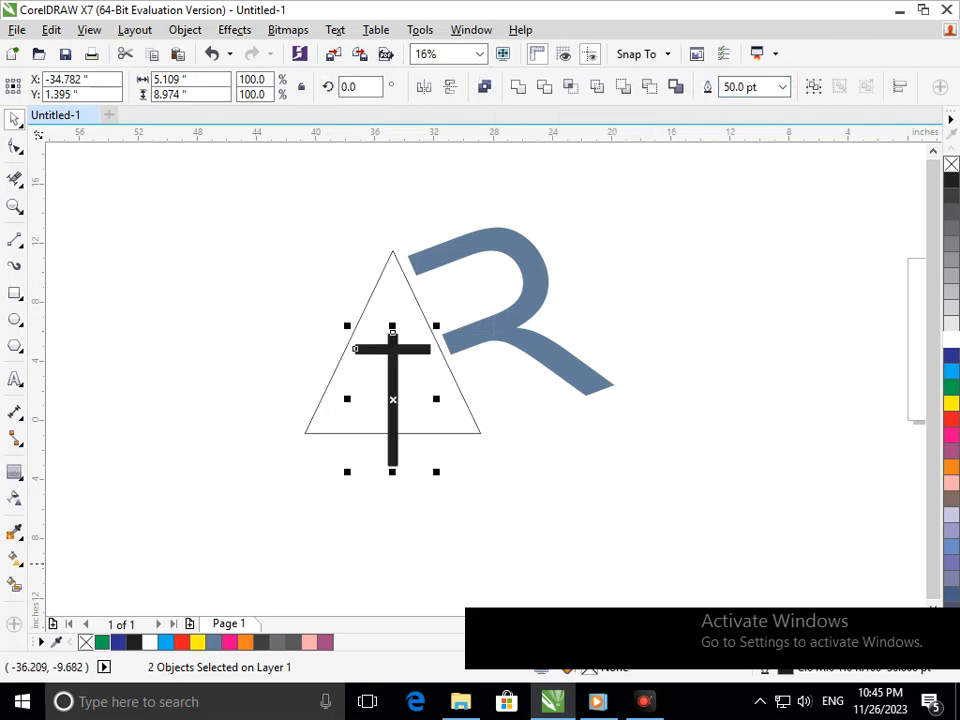
Delete the vertical bar's segments above the crossbar and below the triangle's base to form a T
{"action": "left_click", "coordinate": [364, 478]}
{"action": "left_click", "coordinate": [14, 179]}
{"action": "key", "text": "F2"}
{"action": "left_click_drag", "start_coordinate": [326, 280], "coordinate": [469, 395]}
{"action": "left_click_drag", "start_coordinate": [394, 361], "coordinate": [531, 386]}
{"action": "key", "text": "F3"}
{"action": "left_click_drag", "start_coordinate": [352, 464], "coordinate": [473, 457]}
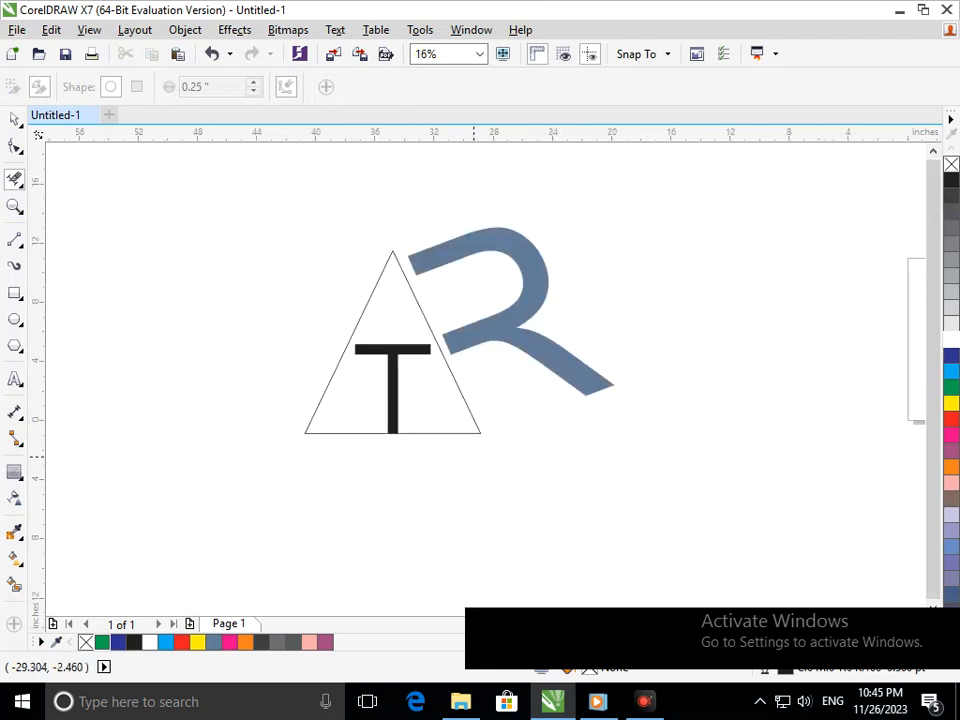
{"action": "key", "text": "space"}
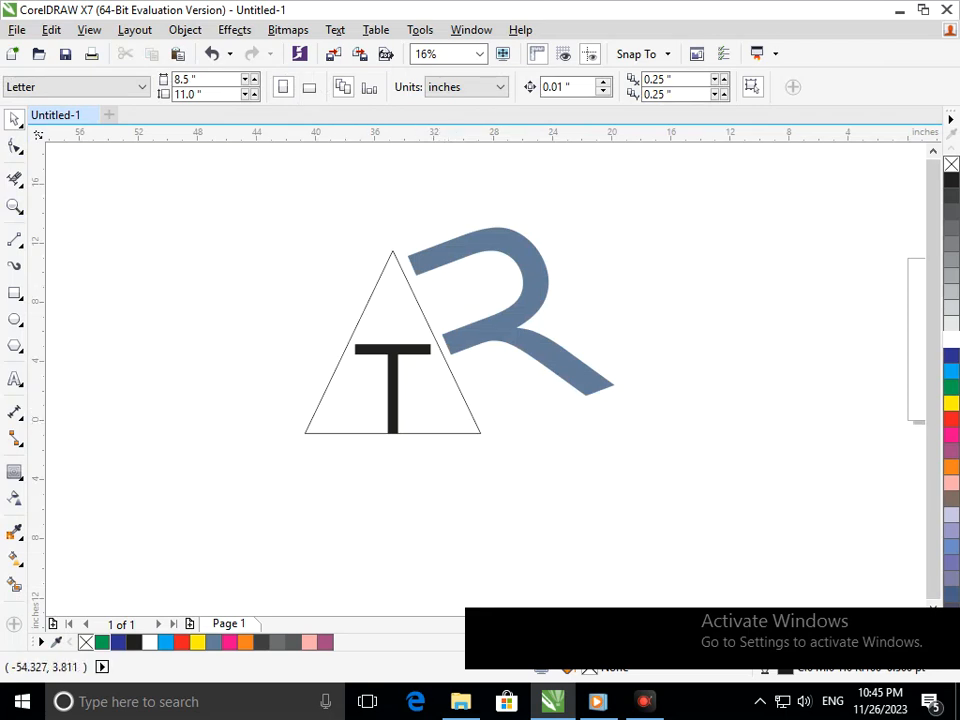
Draw two slanted lines across the base parallel to the sides, about 3.1 in tall at left and 4.2 in tall at right
{"action": "left_click", "coordinate": [14, 240]}
{"action": "left_click_drag", "start_coordinate": [343, 409], "coordinate": [321, 457]}
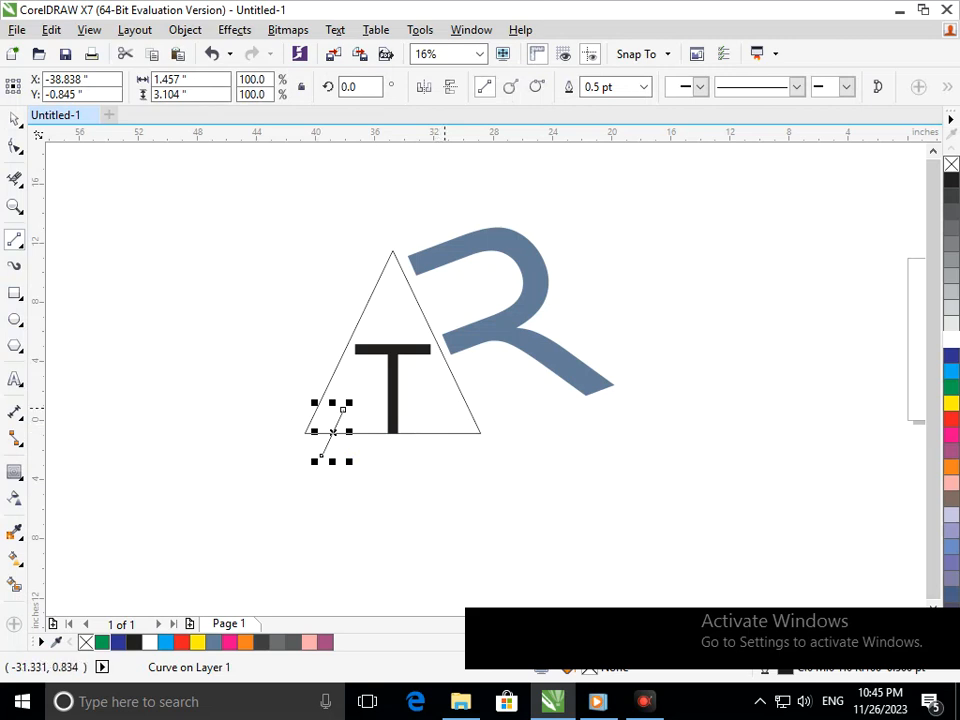
{"action": "left_click_drag", "start_coordinate": [441, 407], "coordinate": [466, 469]}
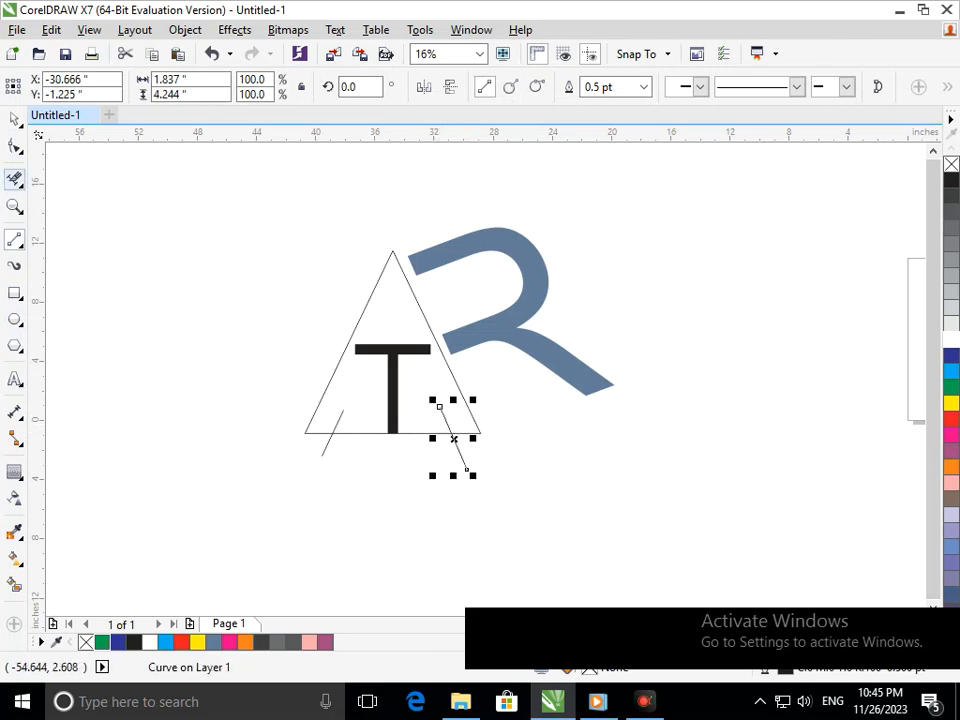
Delete the base segments between the two slanted lines and the slanted line ends below the base
{"action": "left_click", "coordinate": [14, 178]}
{"action": "left_click_drag", "start_coordinate": [362, 411], "coordinate": [361, 448]}
{"action": "left_click_drag", "start_coordinate": [451, 458], "coordinate": [487, 462]}
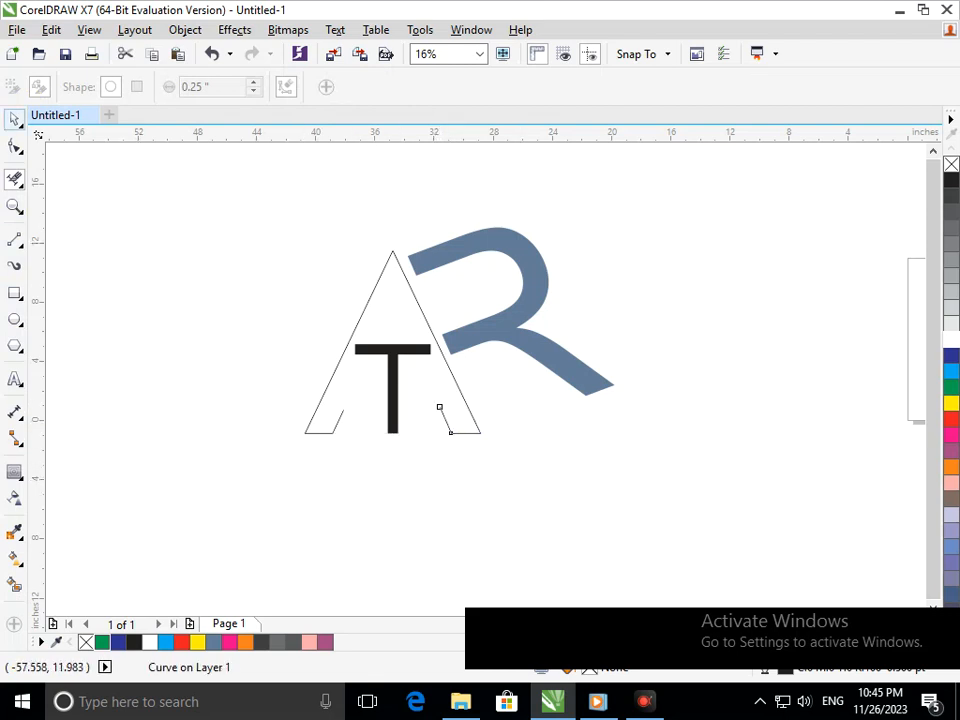
{"action": "left_click", "coordinate": [14, 119]}
{"action": "left_click", "coordinate": [195, 333]}
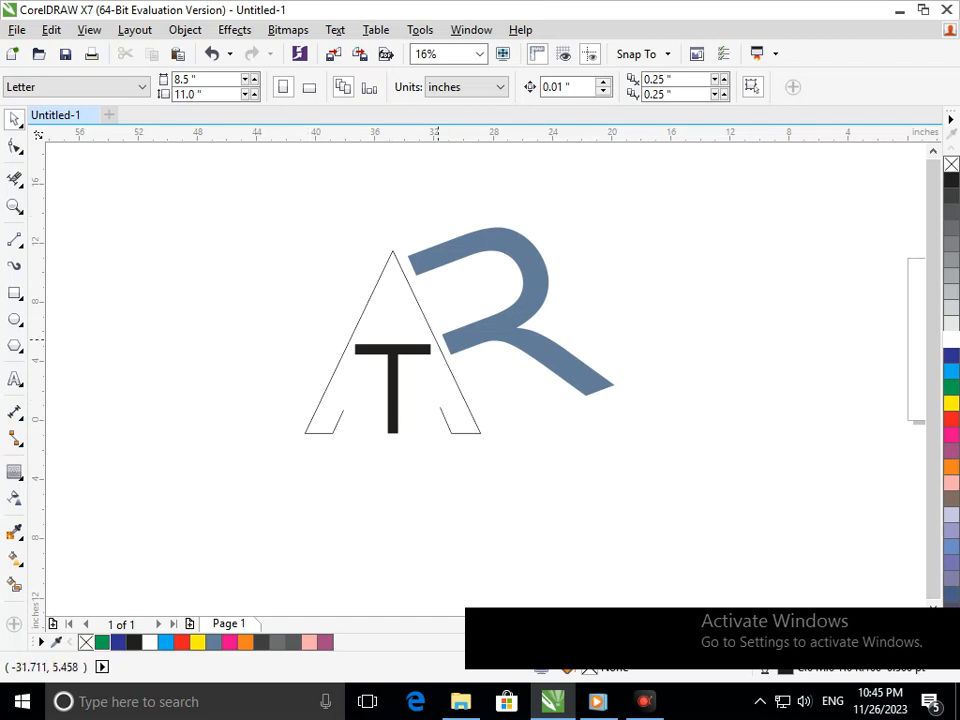
Set the outline width of the open triangle and the right slanted line to 60 pt
{"action": "left_click_drag", "start_coordinate": [436, 340], "coordinate": [414, 311]}
{"action": "key", "text": "ctrl+z"}
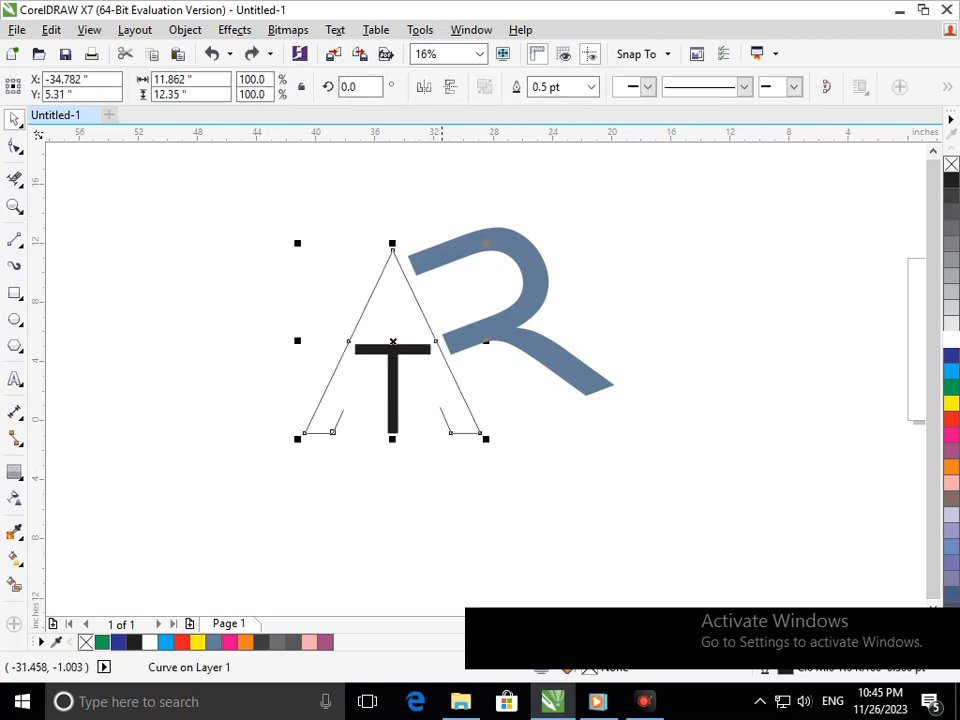
{"action": "left_click", "coordinate": [441, 413], "text": "shift"}
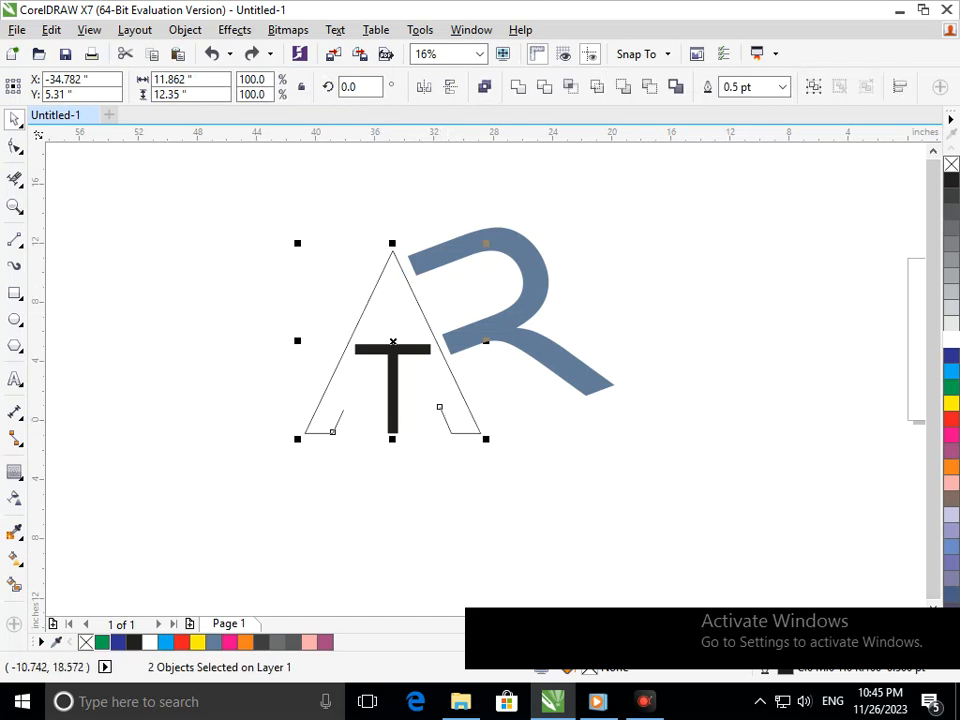
{"action": "left_click", "coordinate": [783, 87]}
{"action": "left_click", "coordinate": [738, 303]}
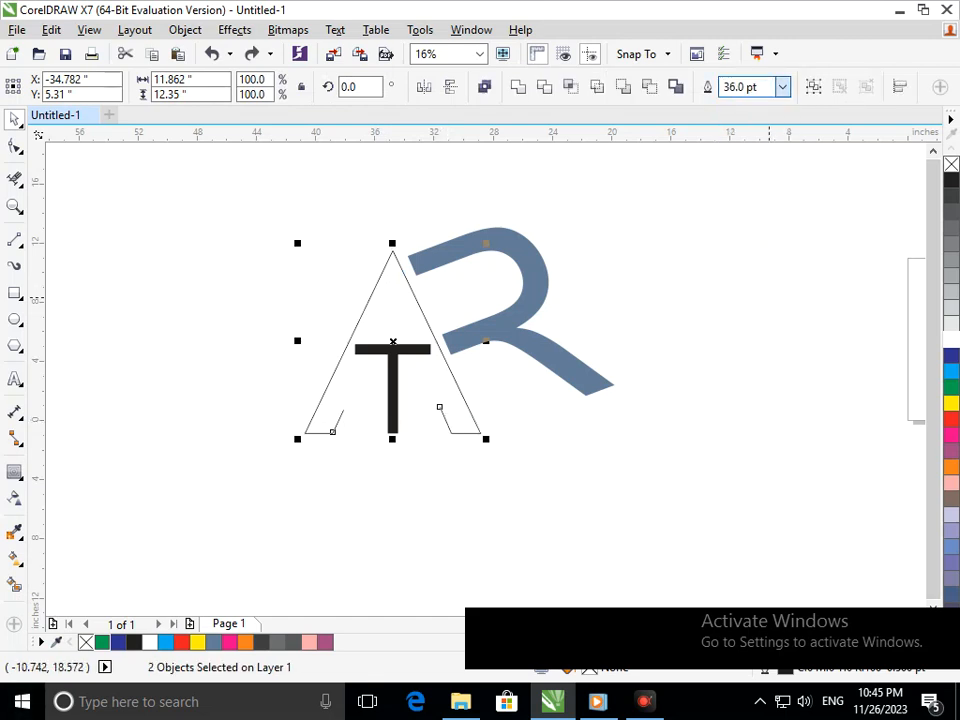
{"action": "left_click_drag", "start_coordinate": [757, 87], "coordinate": [625, 88]}
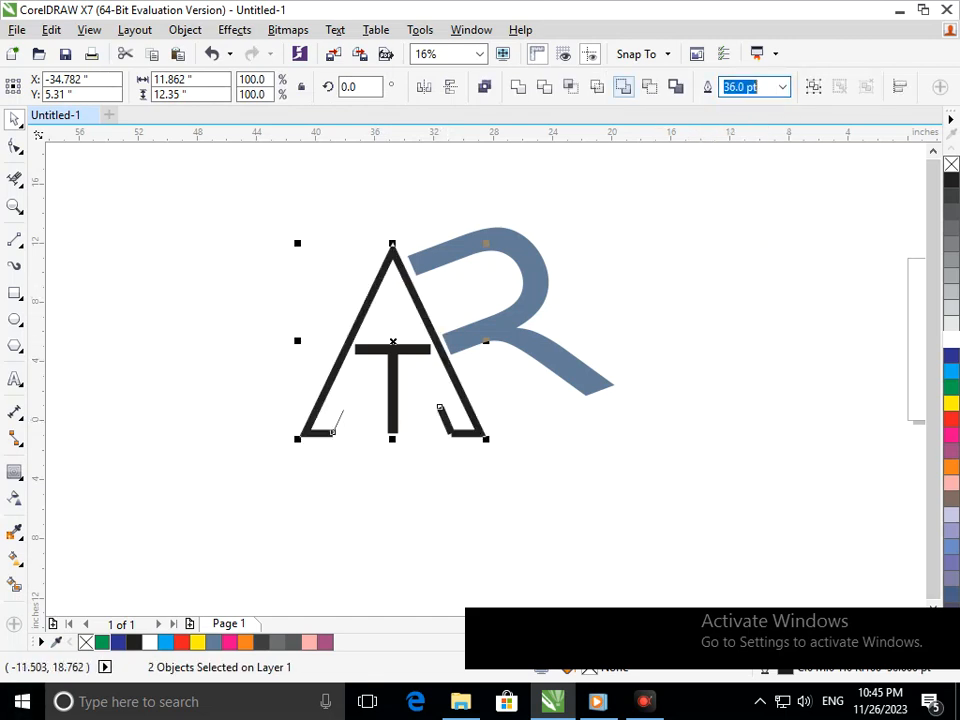
{"action": "type", "text": "60"}
{"action": "key", "text": "Return"}
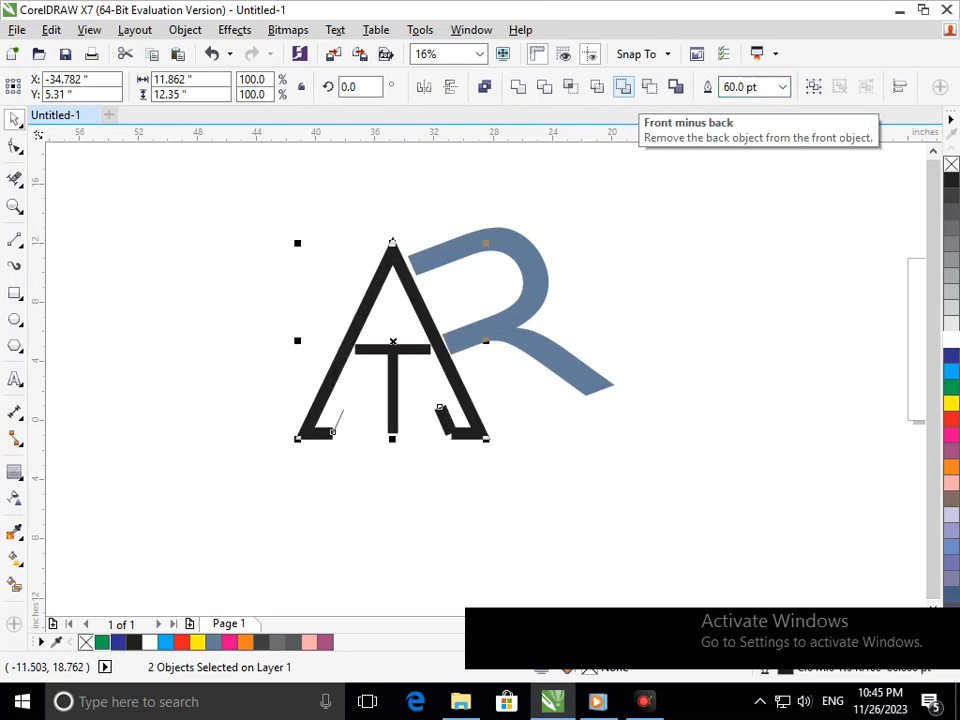
{"action": "left_click", "coordinate": [362, 478]}
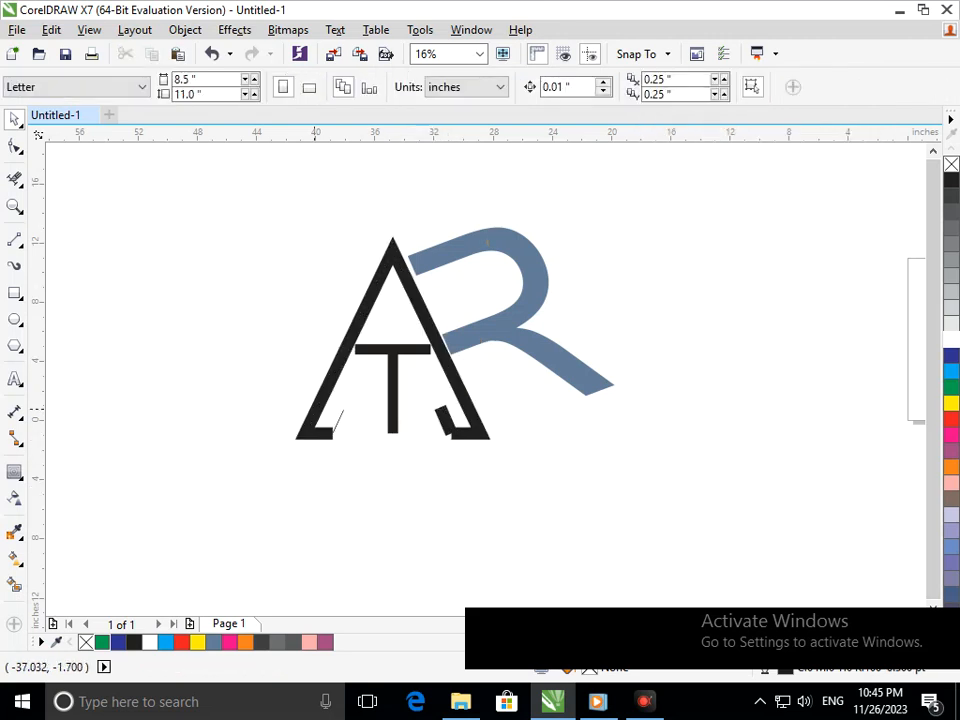
Apply rounded line caps to all the lines forming the A and T
{"action": "left_click_drag", "start_coordinate": [236, 193], "coordinate": [527, 476]}
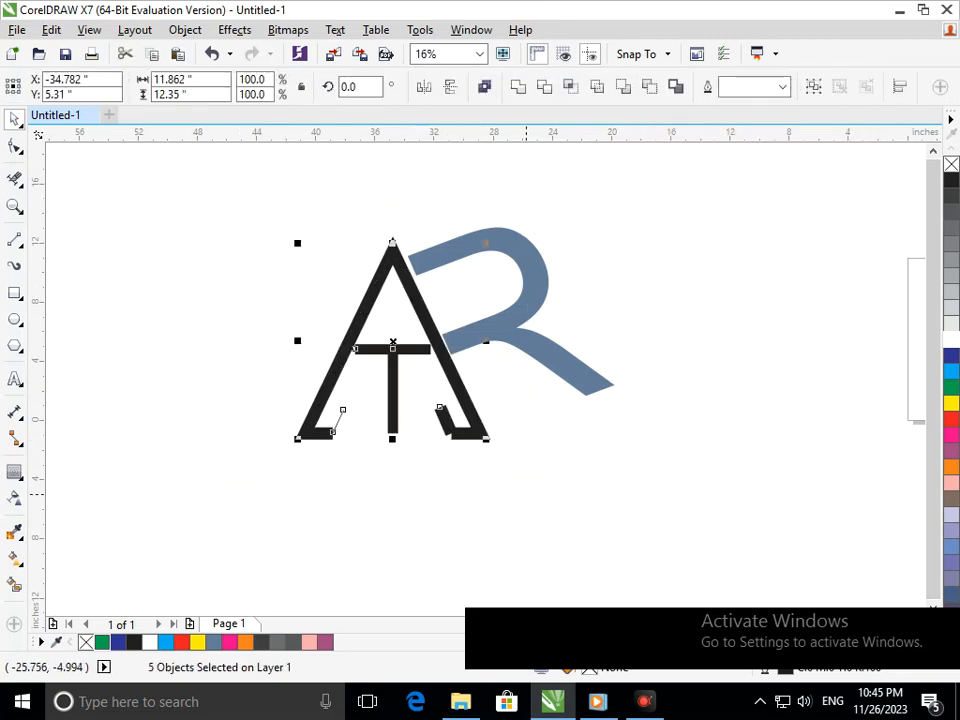
{"action": "key", "text": "F12"}
{"action": "left_click", "coordinate": [416, 420]}
{"action": "left_click", "coordinate": [516, 464]}
{"action": "left_click", "coordinate": [519, 487]}
{"action": "key", "text": "Return"}
{"action": "left_click", "coordinate": [518, 489]}
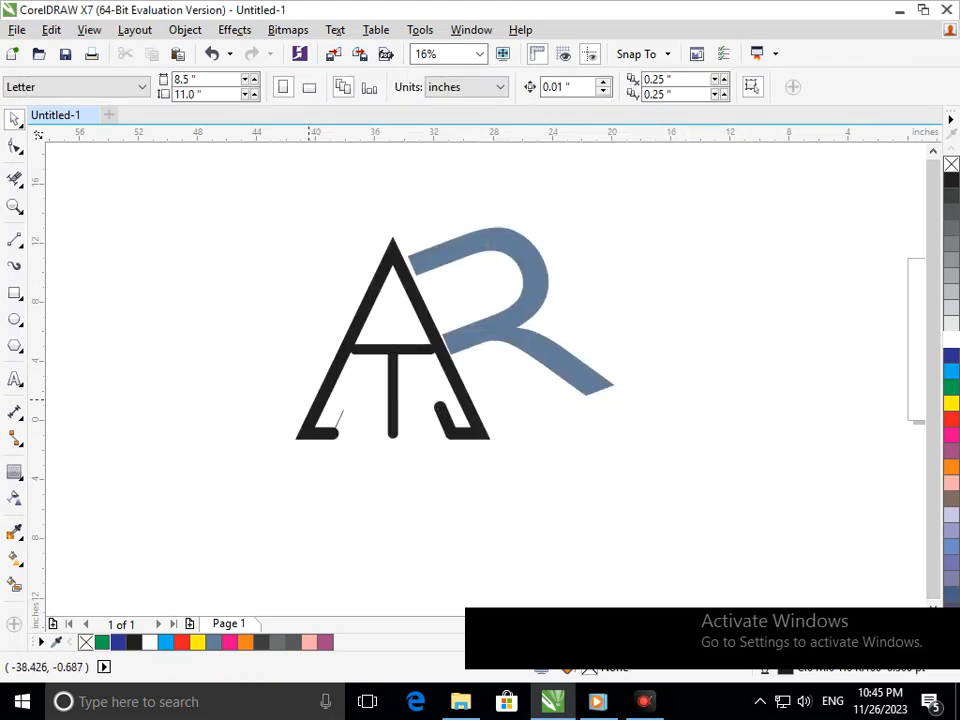
Shorten the T's crossbar to about 4.7 in so that it fits between the legs of the A
{"action": "left_click_drag", "start_coordinate": [306, 336], "coordinate": [404, 437]}
{"action": "left_click_drag", "start_coordinate": [301, 315], "coordinate": [558, 407]}
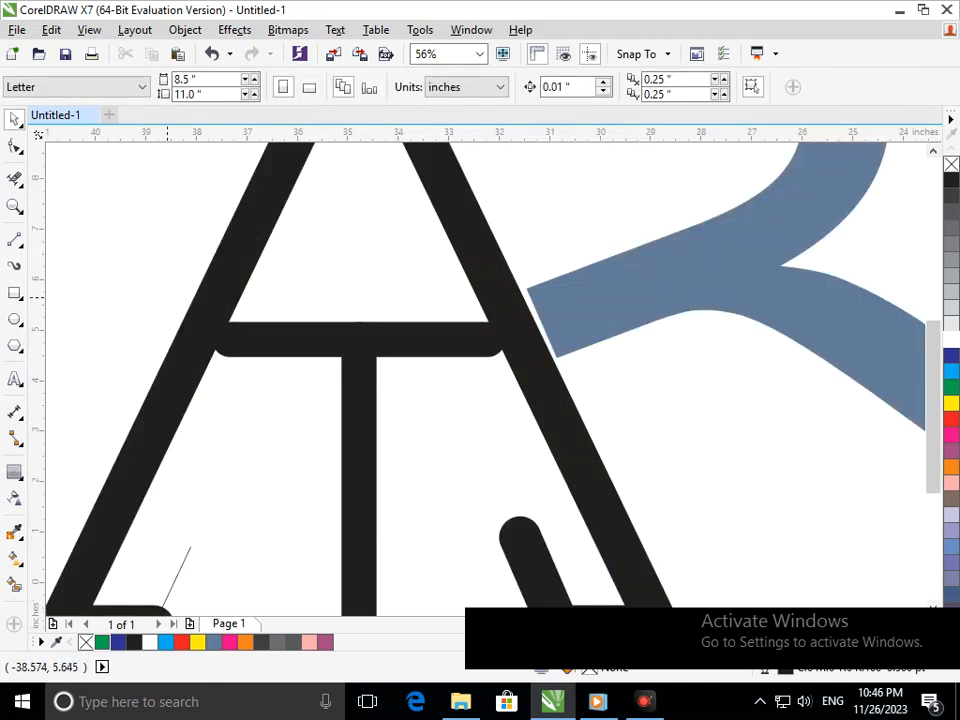
{"action": "left_click", "coordinate": [228, 340]}
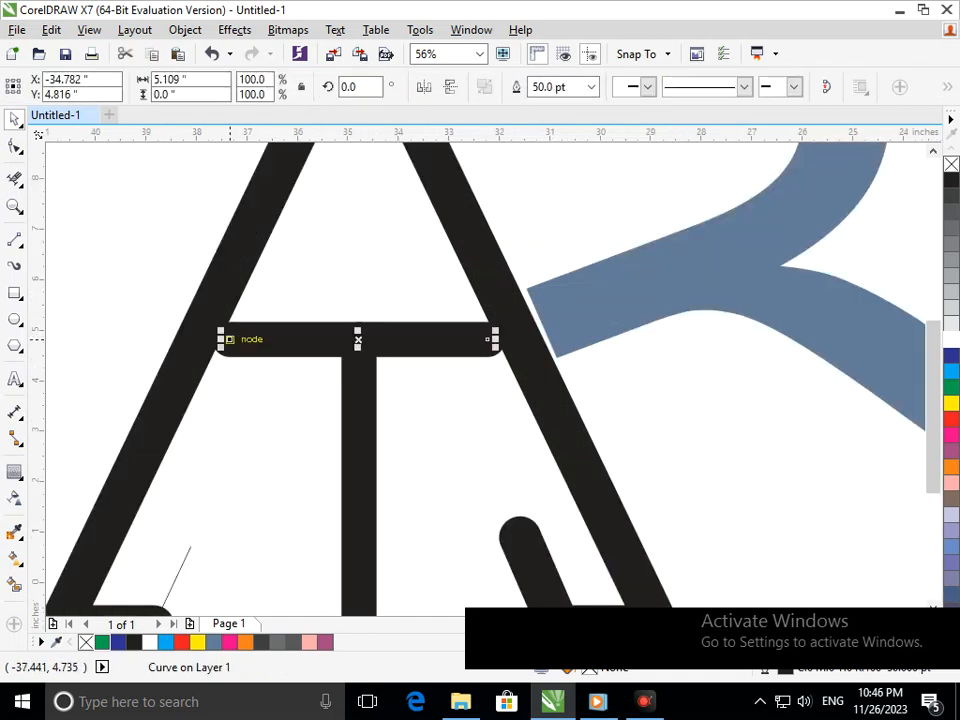
{"action": "left_click_drag", "start_coordinate": [226, 340], "coordinate": [235, 361]}
{"action": "left_click", "coordinate": [309, 321]}
{"action": "key", "text": "F3"}
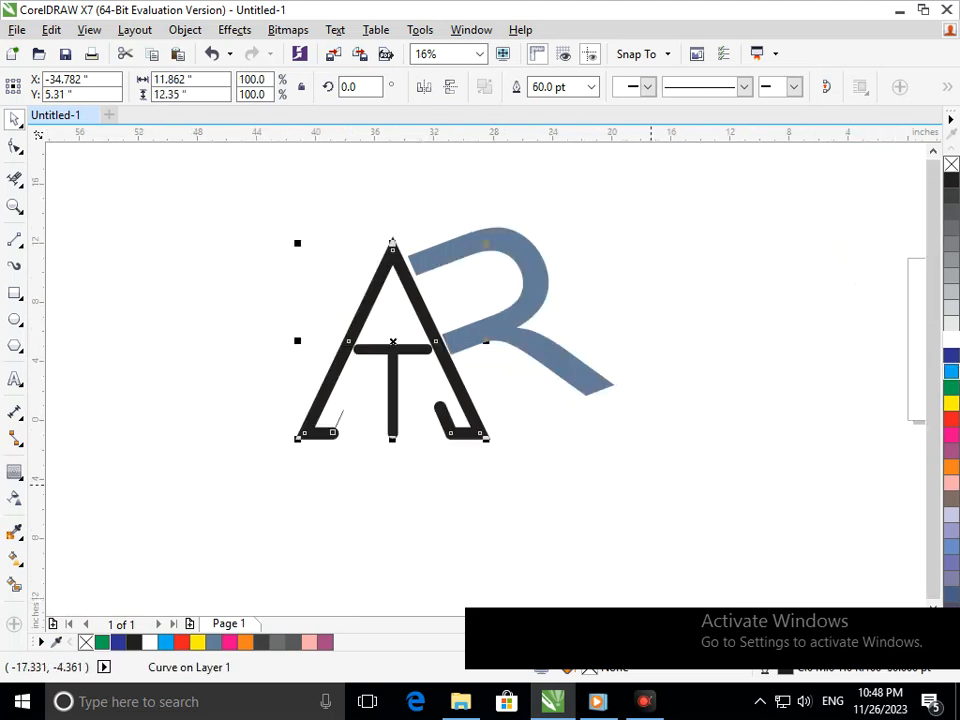
Delete the thin leftover slanted line at the A's left foot
{"action": "left_click", "coordinate": [446, 542]}
{"action": "left_click_drag", "start_coordinate": [339, 417], "coordinate": [377, 506]}
{"action": "key", "text": "Delete"}
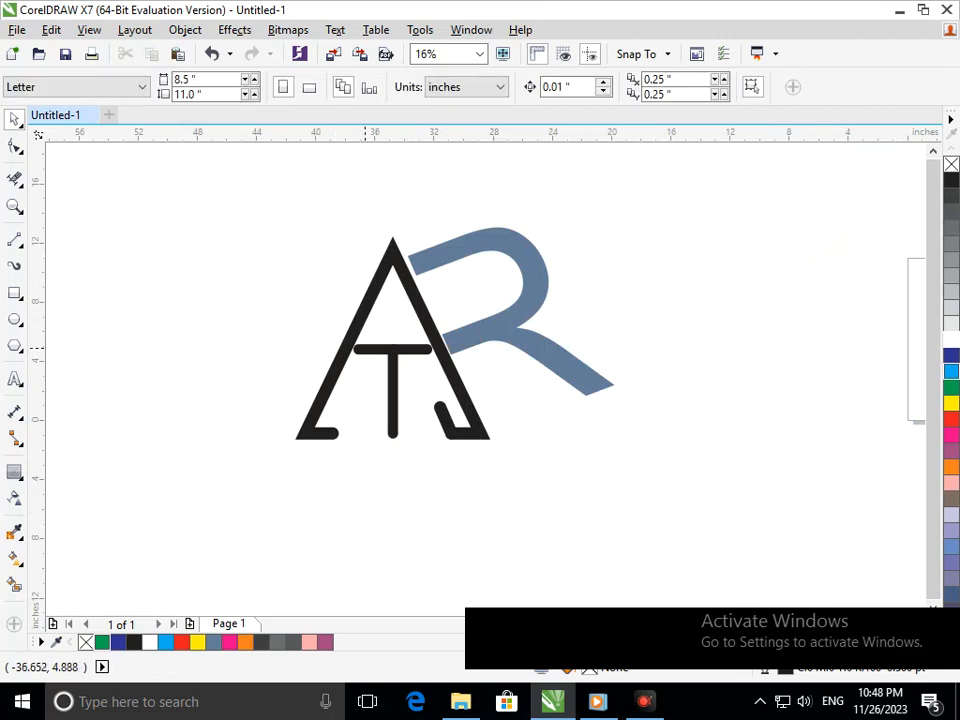
Shorten the T's crossbar to about 4.4 in so that both rounded ends clear the legs of the A
{"action": "scroll", "coordinate": [350, 335], "scroll_direction": "up", "scroll_amount": 3}
{"action": "scroll", "coordinate": [641, 410], "scroll_direction": "up", "scroll_amount": 1}
{"action": "left_click", "coordinate": [430, 391]}
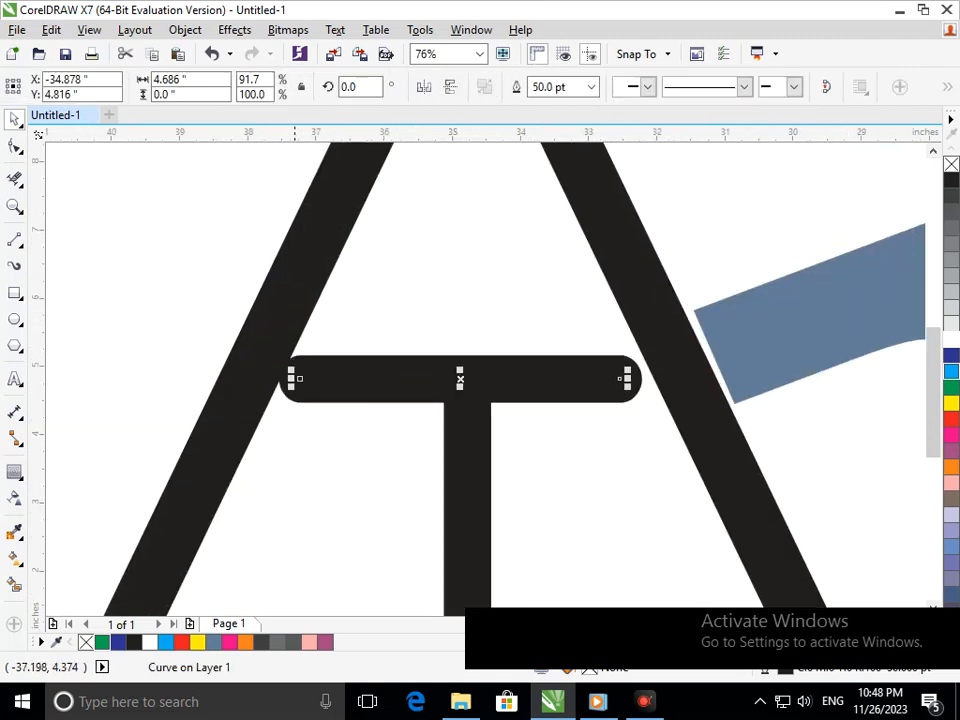
{"action": "left_click", "coordinate": [290, 378]}
{"action": "left_click", "coordinate": [296, 407]}
{"action": "left_click", "coordinate": [312, 383]}
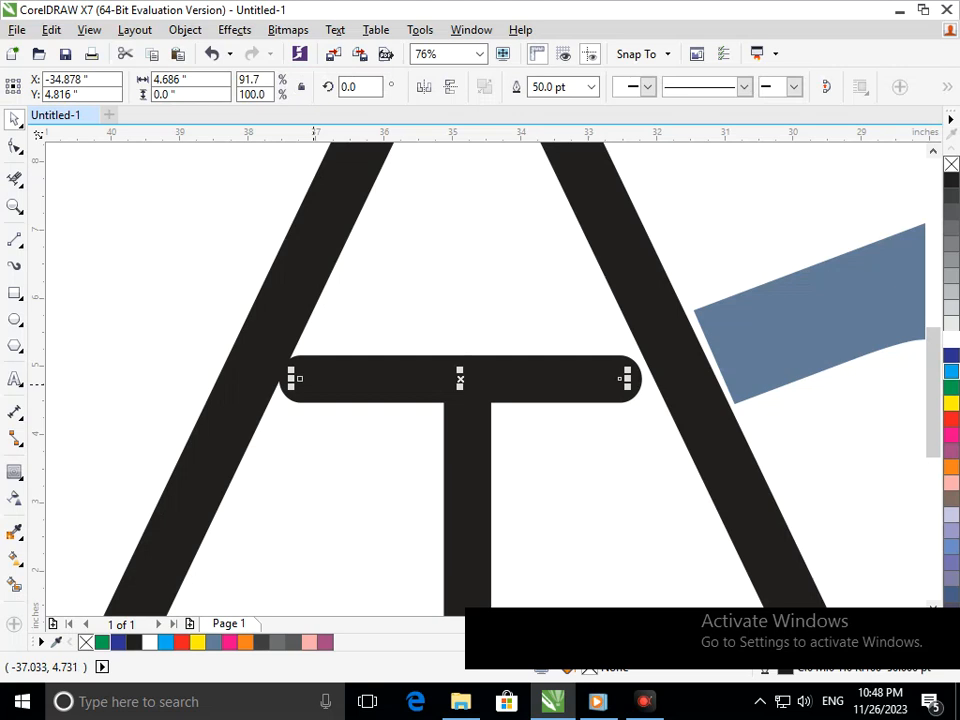
{"action": "left_click_drag", "start_coordinate": [292, 379], "coordinate": [310, 379]}
{"action": "left_click", "coordinate": [332, 424]}
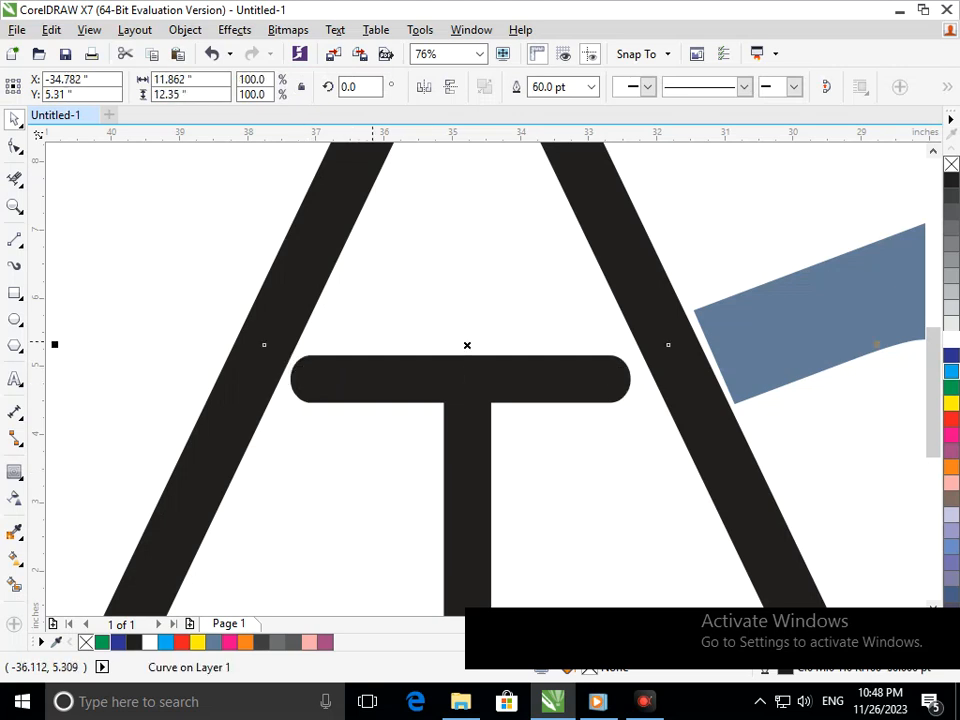
{"action": "scroll", "coordinate": [437, 395], "scroll_direction": "down", "scroll_amount": 1}
{"action": "scroll", "coordinate": [502, 453], "scroll_direction": "down", "scroll_amount": 4}
{"action": "left_click", "coordinate": [451, 507]}
Change both the fill and the outline of the blue-grey R to red
{"action": "left_click_drag", "start_coordinate": [225, 208], "coordinate": [641, 497]}
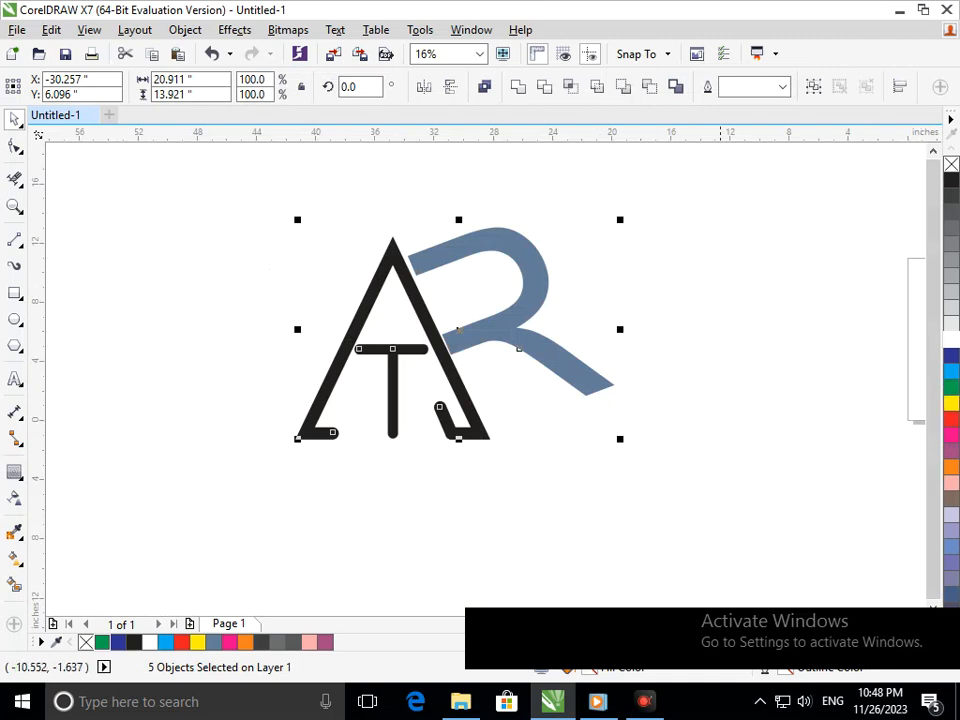
{"action": "left_click", "coordinate": [724, 442]}
{"action": "left_click", "coordinate": [570, 360]}
{"action": "left_click", "coordinate": [951, 420]}
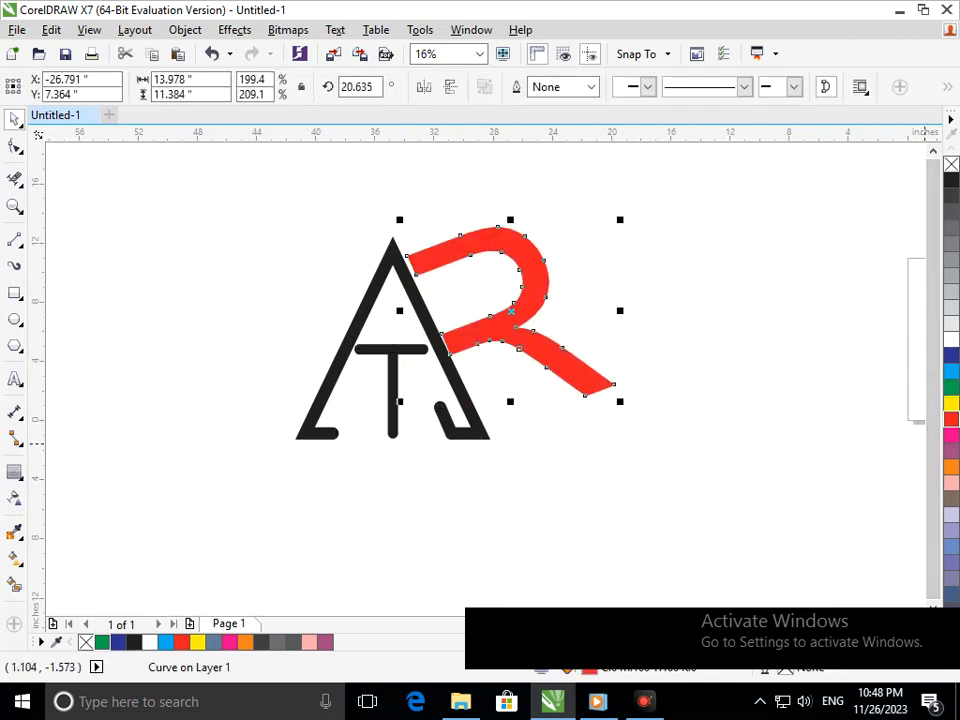
{"action": "right_click", "coordinate": [951, 420]}
{"action": "left_click", "coordinate": [683, 444]}
Move the red R up slightly along the A's right leg and widen it to about 14.3 in
{"action": "left_click_drag", "start_coordinate": [494, 318], "coordinate": [490, 299]}
{"action": "left_click", "coordinate": [566, 362]}
{"action": "left_click_drag", "start_coordinate": [505, 384], "coordinate": [512, 386]}
{"action": "left_click", "coordinate": [565, 484]}
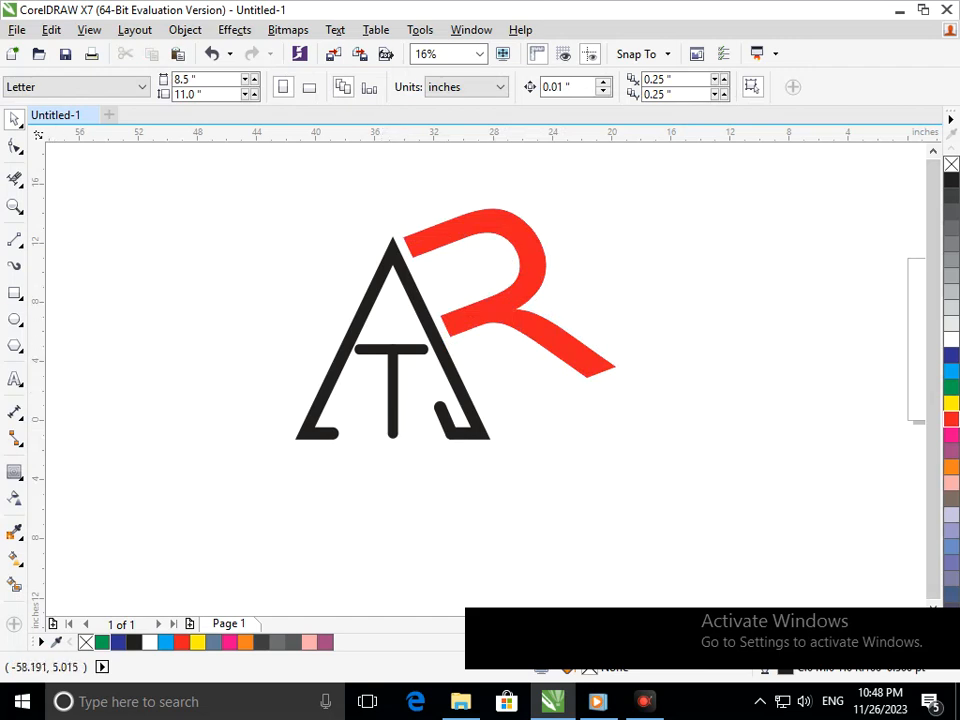
Draw a circle about 1.3 in in diameter above the T's crossbar inside the A and fill it black
{"action": "left_click", "coordinate": [15, 319]}
{"action": "scroll", "coordinate": [389, 304], "scroll_direction": "up", "scroll_amount": 2}
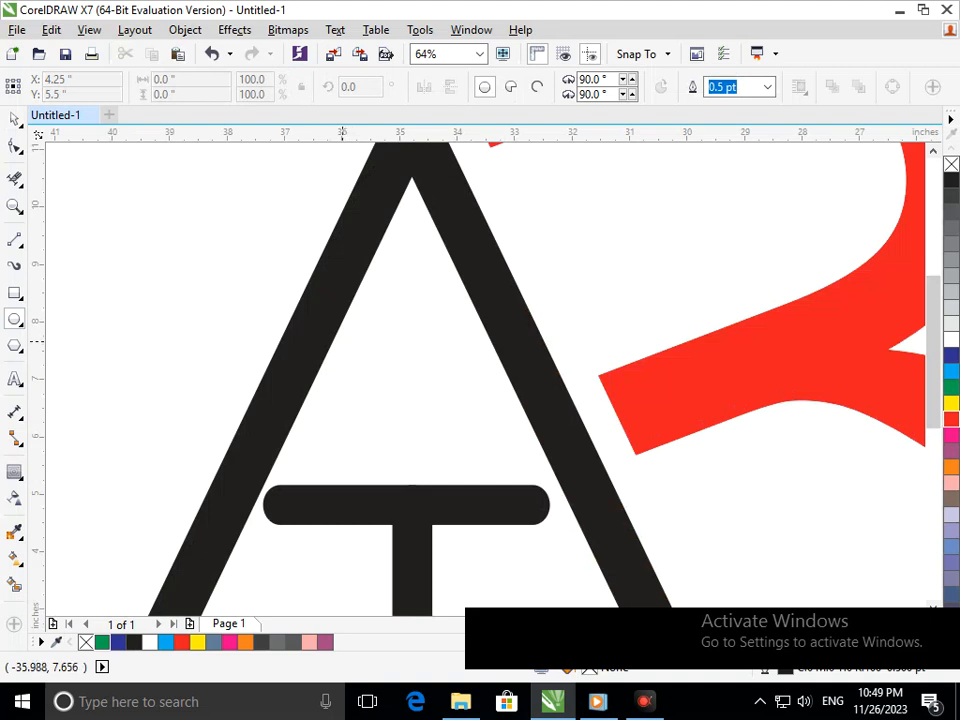
{"action": "left_click_drag", "start_coordinate": [357, 352], "coordinate": [432, 389]}
{"action": "key", "text": "space"}
{"action": "key", "text": "Escape"}
{"action": "scroll", "coordinate": [386, 296], "scroll_direction": "down", "scroll_amount": 2}
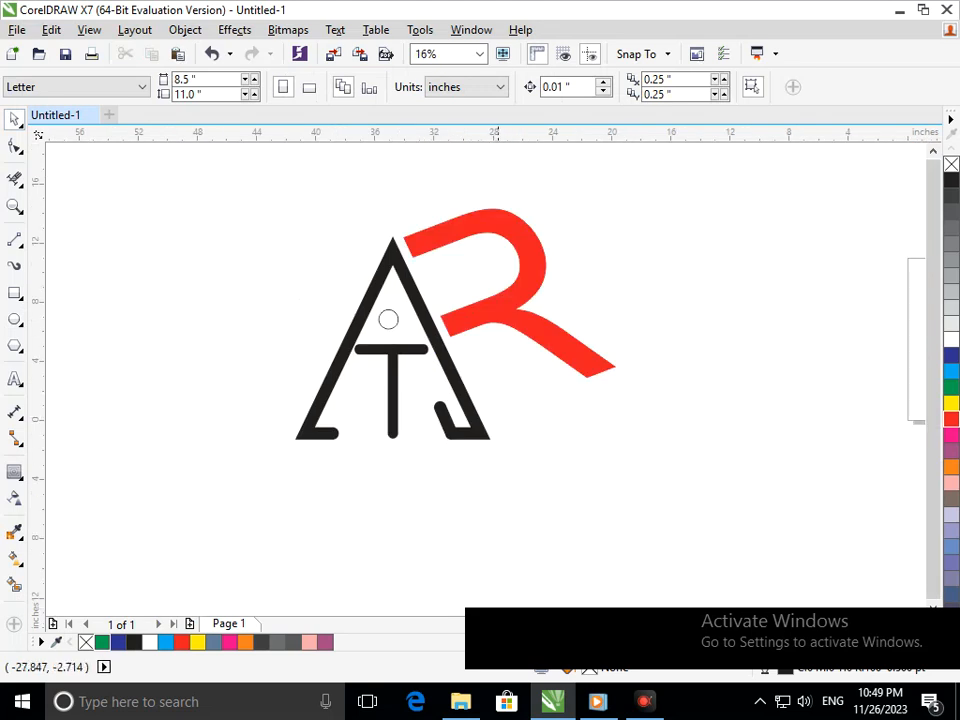
{"action": "left_click", "coordinate": [388, 318]}
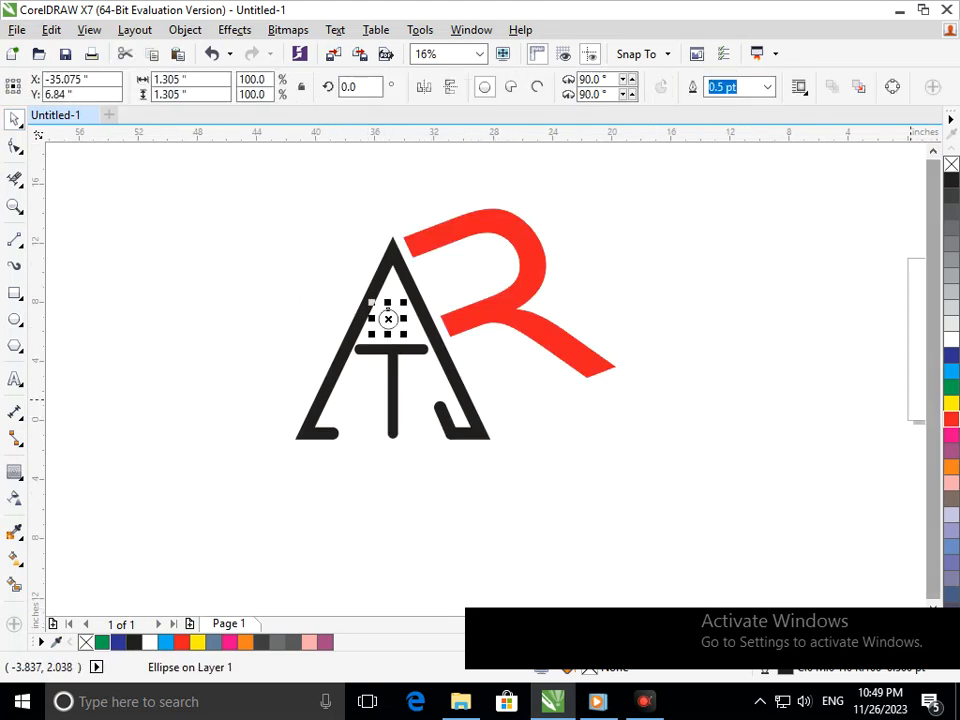
{"action": "key", "text": "Escape"}
Recolor the outlines of the T's stem and crossbar dark blue, keeping the stem in its place
{"action": "left_click_drag", "start_coordinate": [395, 397], "coordinate": [394, 414]}
{"action": "key", "text": "ctrl+z"}
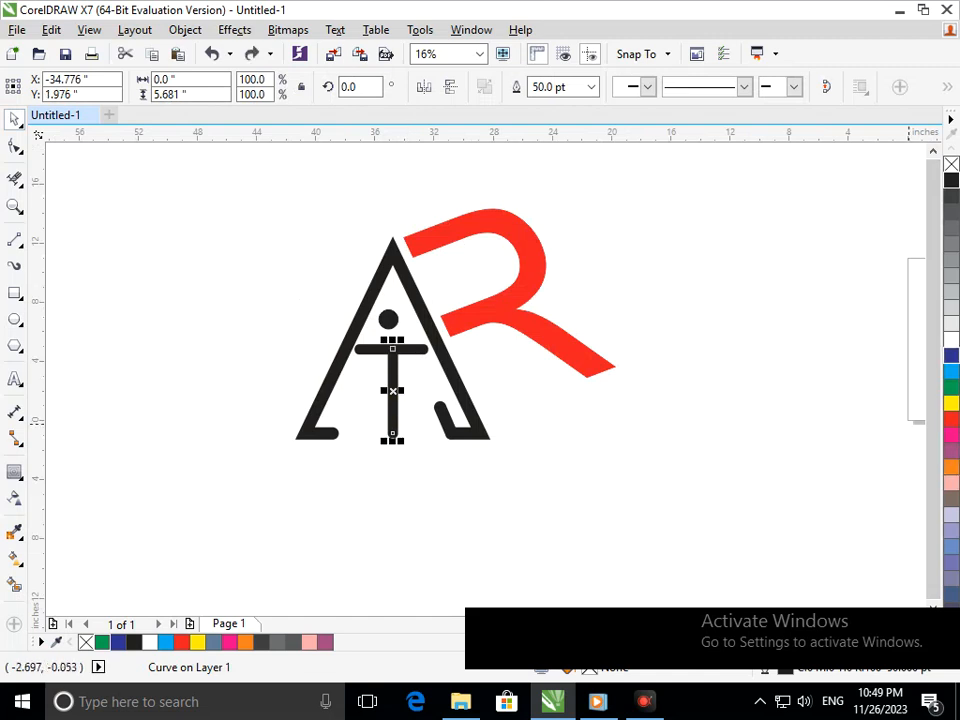
{"action": "right_click", "coordinate": [951, 355]}
{"action": "left_click", "coordinate": [311, 322]}
{"action": "scroll", "coordinate": [328, 344], "scroll_direction": "up", "scroll_amount": 2}
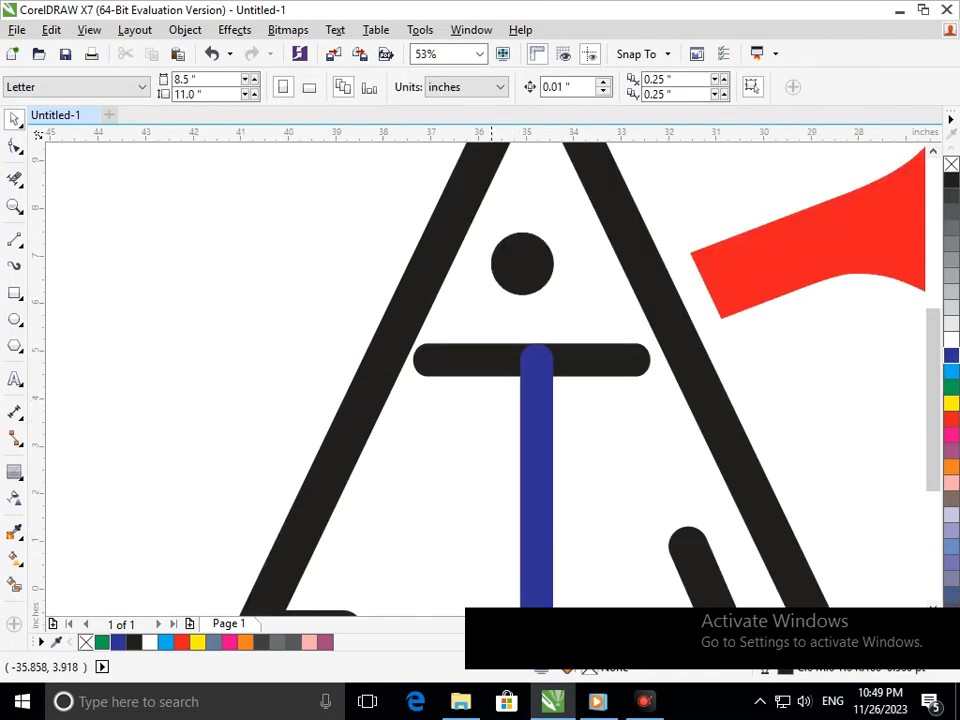
{"action": "left_click", "coordinate": [583, 363]}
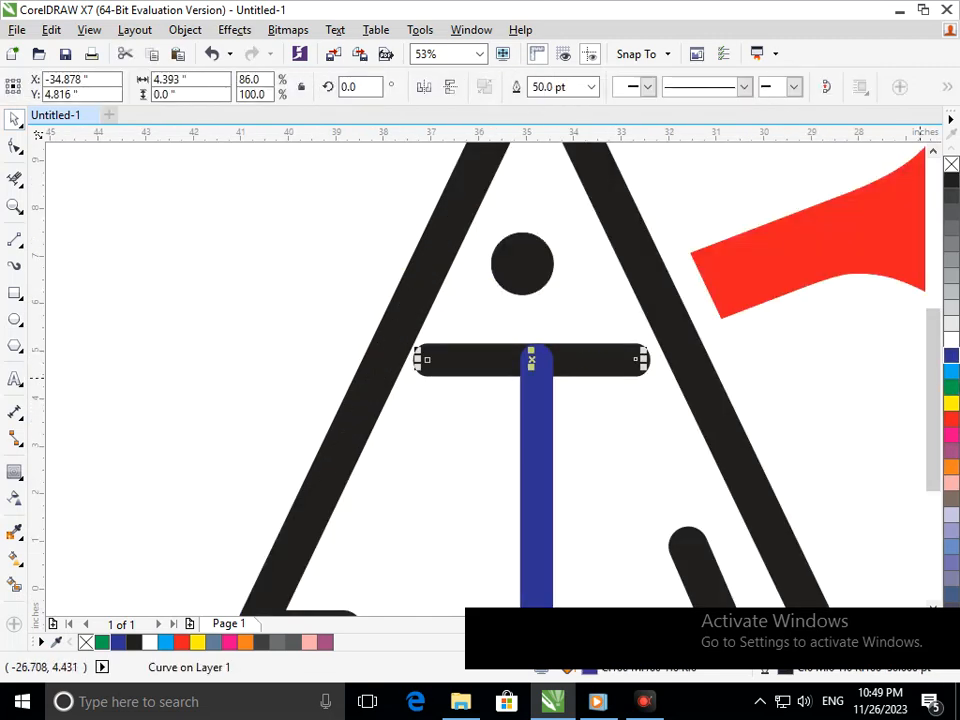
{"action": "right_click", "coordinate": [951, 355]}
{"action": "left_click", "coordinate": [830, 415]}
{"action": "key", "text": "F3"}
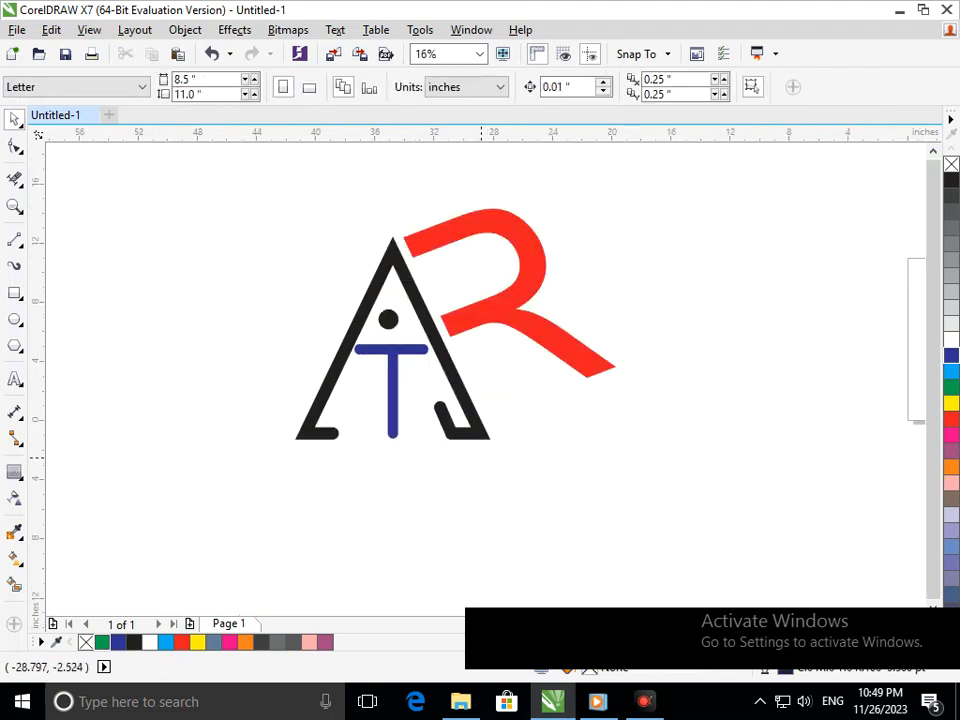
Enlarge the red R to about 16.6 × 13.2 in and move it down beside the A's right leg
{"action": "scroll", "coordinate": [502, 447], "scroll_direction": "down", "scroll_amount": 1}
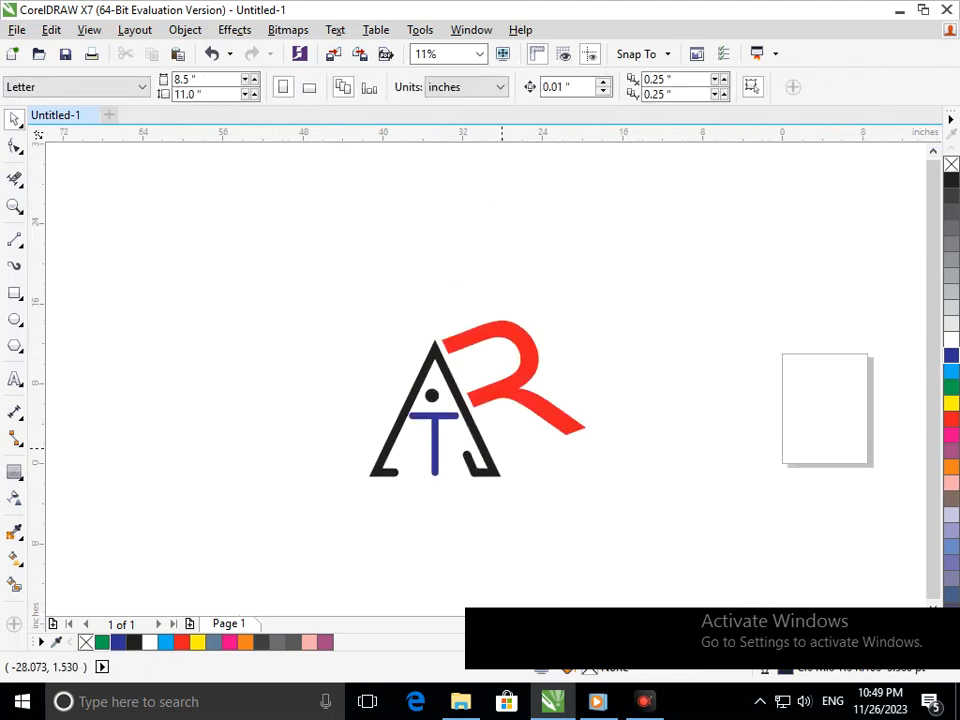
{"action": "left_click", "coordinate": [548, 410]}
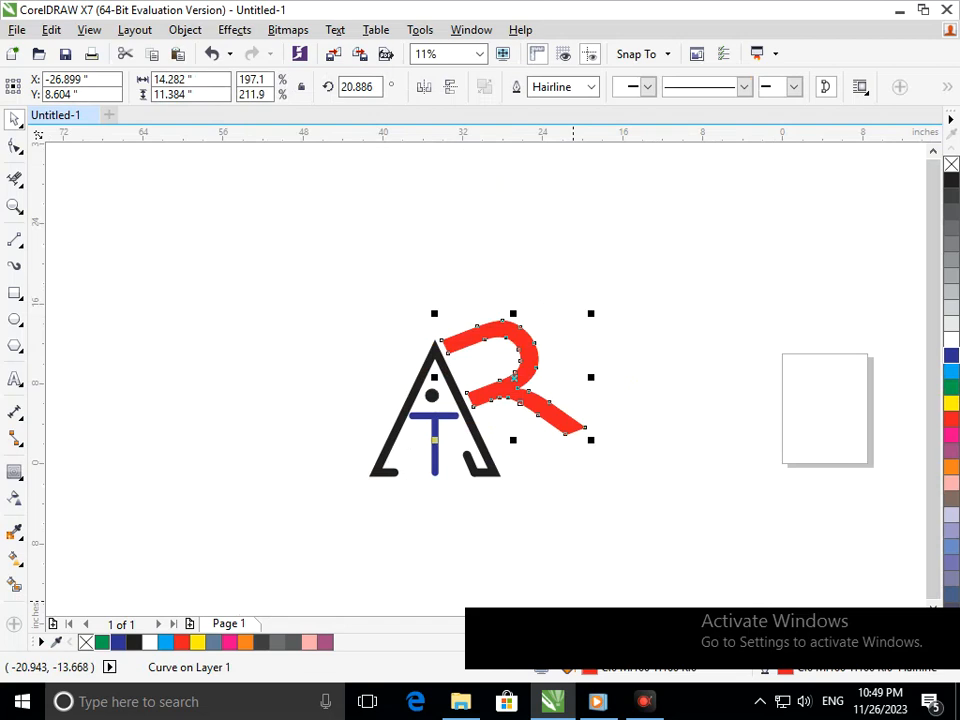
{"action": "left_click_drag", "start_coordinate": [590, 441], "coordinate": [603, 452]}
{"action": "left_click_drag", "start_coordinate": [478, 389], "coordinate": [492, 403]}
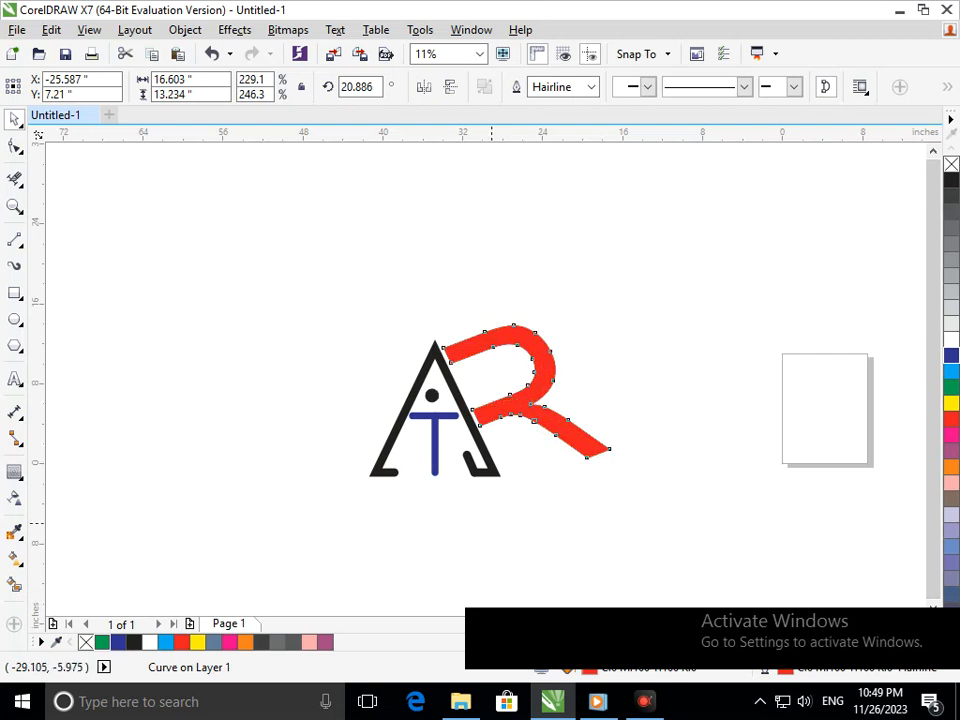
Nudge the R up and slightly toward the A until it sits evenly along the A's right leg
{"action": "key", "text": "Up"}
{"action": "key", "text": "Up"}
{"action": "key", "text": "Up"}
{"action": "key", "text": "Up"}
{"action": "key", "text": "Up"}
{"action": "key", "text": "Up"}
{"action": "key", "text": "Up"}
{"action": "key", "text": "Up"}
{"action": "key", "text": "Up"}
{"action": "key", "text": "Up"}
{"action": "key", "text": "Up"}
{"action": "key", "text": "Up"}
{"action": "key", "text": "Up"}
{"action": "key", "text": "Up"}
{"action": "key", "text": "Up"}
{"action": "key", "text": "Up"}
{"action": "key", "text": "Up"}
{"action": "key", "text": "Up"}
{"action": "key", "text": "Up"}
{"action": "key", "text": "Up"}
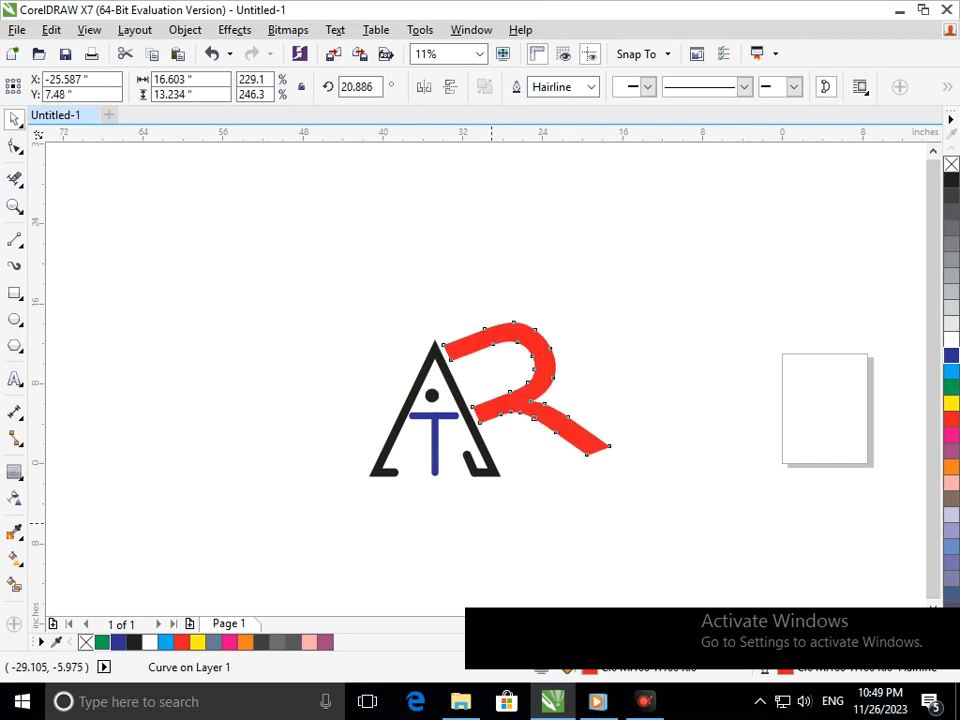
{"action": "key", "text": "Up"}
{"action": "key", "text": "Up"}
{"action": "key", "text": "Up"}
{"action": "key", "text": "Up"}
{"action": "key", "text": "Up"}
{"action": "key", "text": "Up"}
{"action": "key", "text": "Up"}
{"action": "key", "text": "Up"}
{"action": "key", "text": "Up"}
{"action": "key", "text": "Up"}
{"action": "key", "text": "Up"}
{"action": "key", "text": "Up"}
{"action": "key", "text": "Up"}
{"action": "key", "text": "Up"}
{"action": "key", "text": "Up"}
{"action": "key", "text": "Up"}
{"action": "key", "text": "Up"}
{"action": "key", "text": "Up"}
{"action": "key", "text": "Up"}
{"action": "key", "text": "Up"}
{"action": "key", "text": "Left"}
{"action": "key", "text": "Left"}
{"action": "key", "text": "Left"}
{"action": "key", "text": "Left"}
{"action": "key", "text": "Left"}
{"action": "key", "text": "Left"}
{"action": "key", "text": "Left"}
{"action": "key", "text": "Left"}
{"action": "key", "text": "Left"}
{"action": "key", "text": "Left"}
{"action": "key", "text": "Left"}
{"action": "key", "text": "Left"}
{"action": "key", "text": "Left"}
{"action": "key", "text": "Left"}
{"action": "key", "text": "Left"}
{"action": "key", "text": "Left"}
{"action": "key", "text": "Left"}
{"action": "key", "text": "Left"}
{"action": "key", "text": "Left"}
{"action": "key", "text": "Left"}
{"action": "key", "text": "Left"}
{"action": "key", "text": "Left"}
{"action": "key", "text": "Left"}
{"action": "key", "text": "Left"}
{"action": "key", "text": "Left"}
{"action": "key", "text": "Up"}
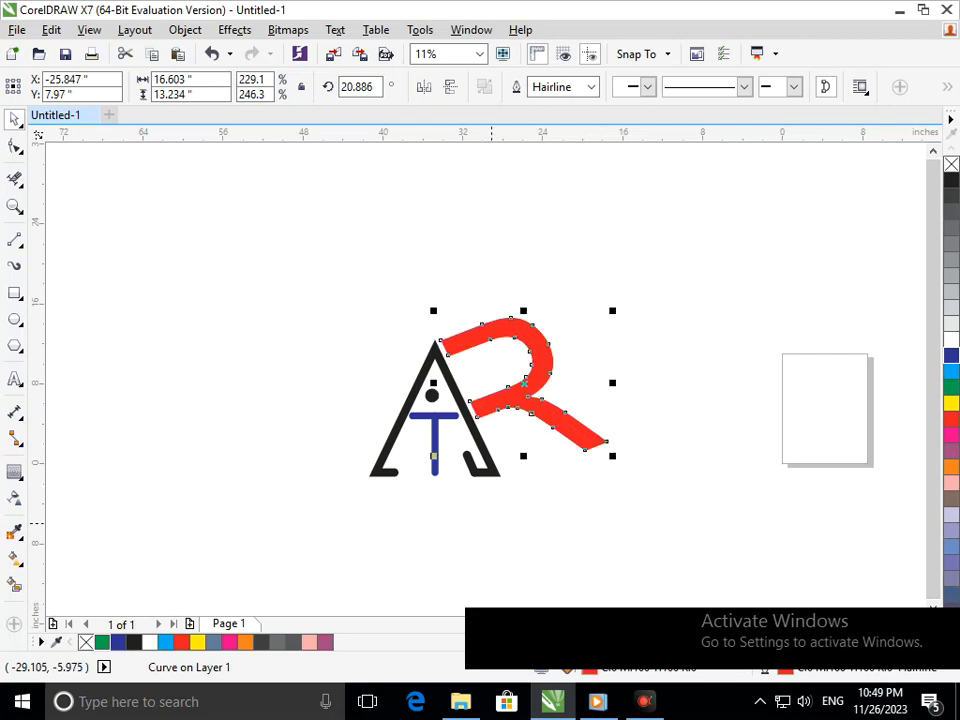
{"action": "key", "text": "Left"}
{"action": "key", "text": "Left"}
{"action": "key", "text": "Left"}
{"action": "key", "text": "Left"}
{"action": "key", "text": "Left"}
{"action": "key", "text": "Right"}
{"action": "key", "text": "Right"}
{"action": "key", "text": "Right"}
{"action": "key", "text": "Right"}
{"action": "key", "text": "Right"}
{"action": "key", "text": "Right"}
{"action": "left_click_drag", "start_coordinate": [521, 475], "coordinate": [440, 395]}
{"action": "scroll", "coordinate": [245, 355], "scroll_direction": "down", "scroll_amount": 2}
{"action": "scroll", "coordinate": [283, 393], "scroll_direction": "up", "scroll_amount": 3}
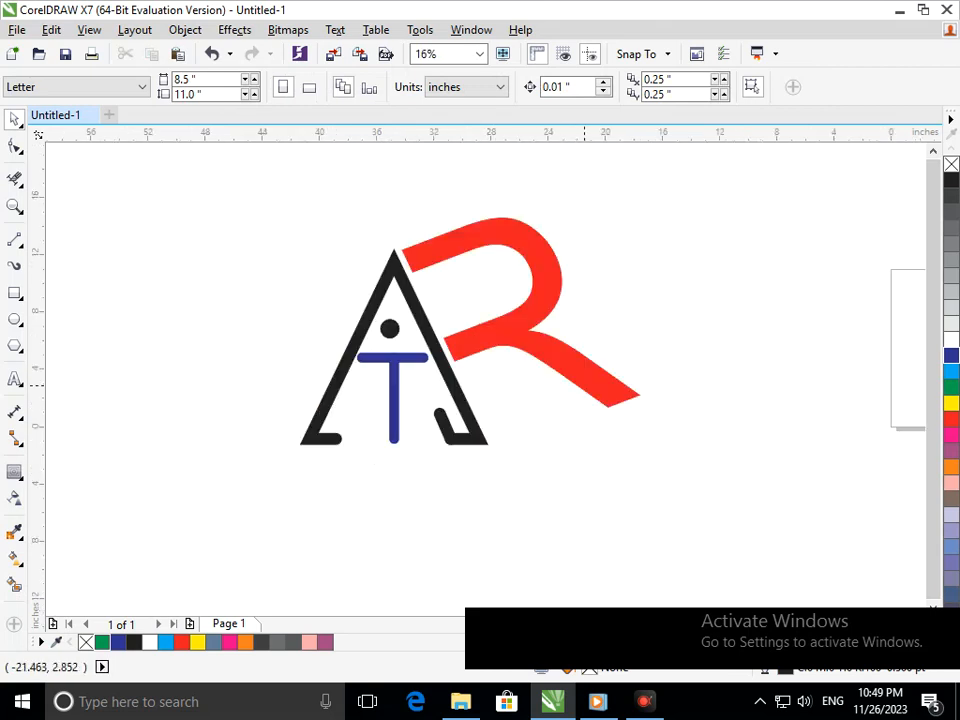
Try the R at about 13.3 × 10.6 in, placed against the A's right leg, and undo the change
{"action": "left_click", "coordinate": [628, 397]}
{"action": "left_click_drag", "start_coordinate": [643, 412], "coordinate": [594, 398]}
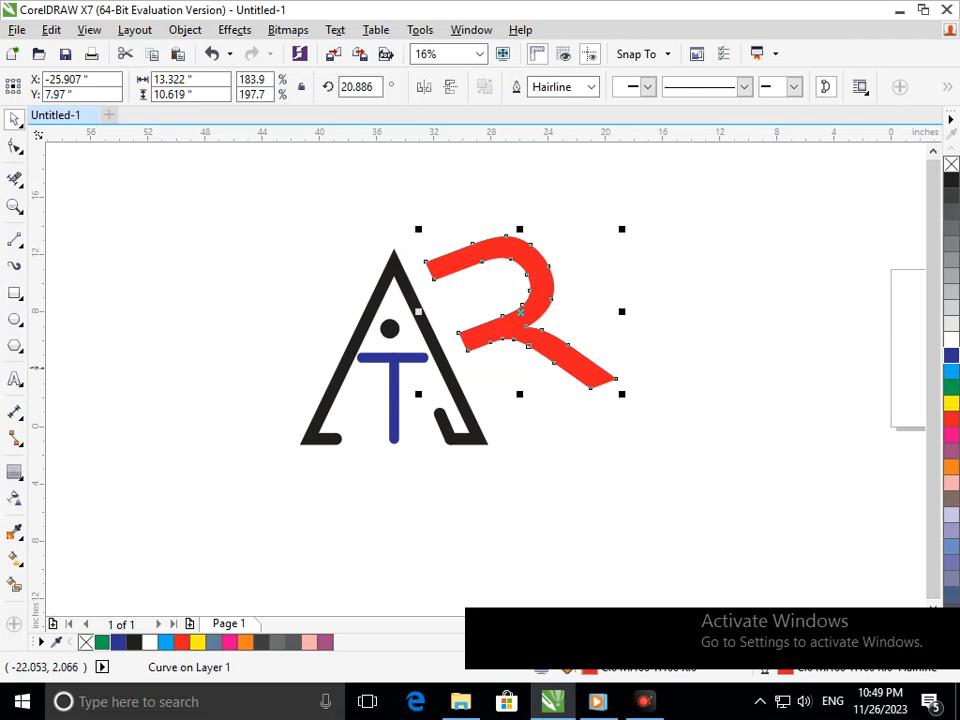
{"action": "left_click_drag", "start_coordinate": [472, 338], "coordinate": [441, 326]}
{"action": "left_click", "coordinate": [582, 544]}
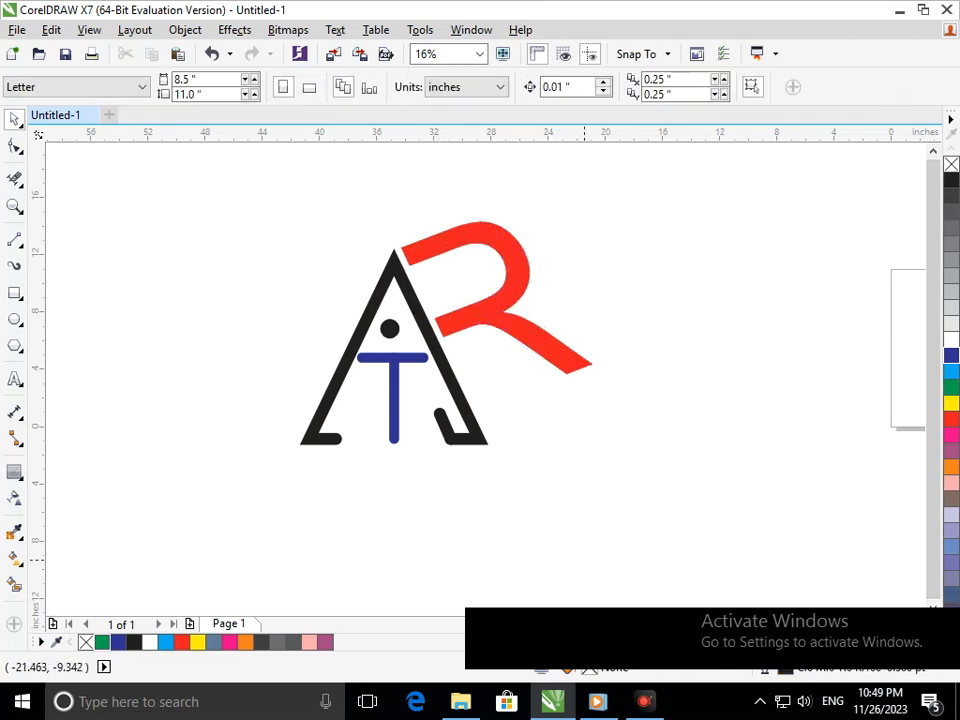
{"action": "scroll", "coordinate": [577, 451], "scroll_direction": "down", "scroll_amount": 1}
{"action": "scroll", "coordinate": [523, 480], "scroll_direction": "up", "scroll_amount": 2}
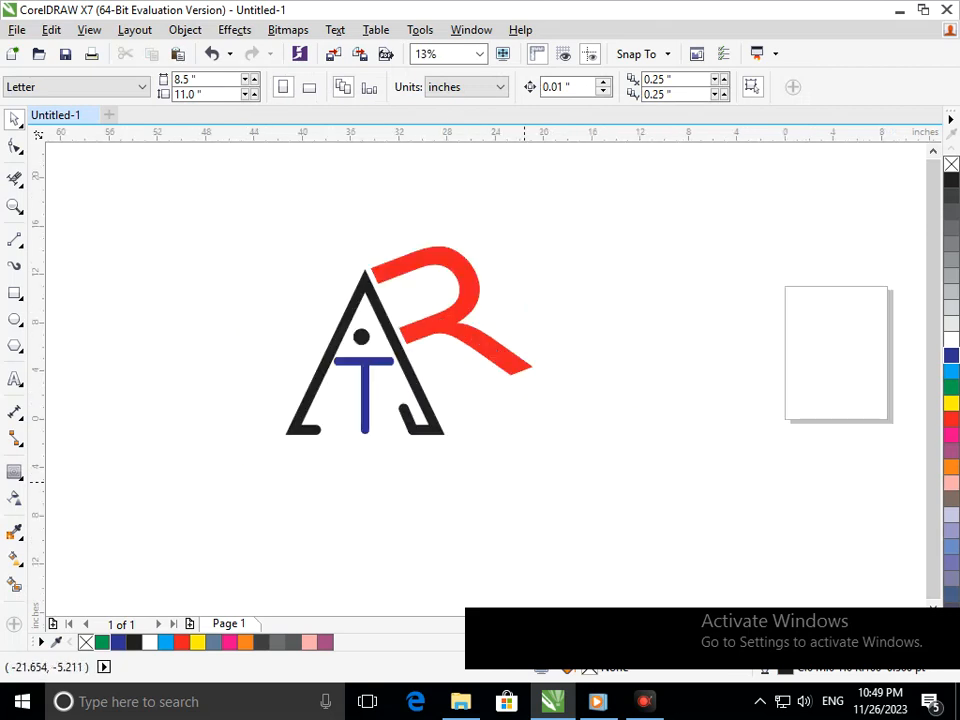
{"action": "key", "text": "ctrl+z"}
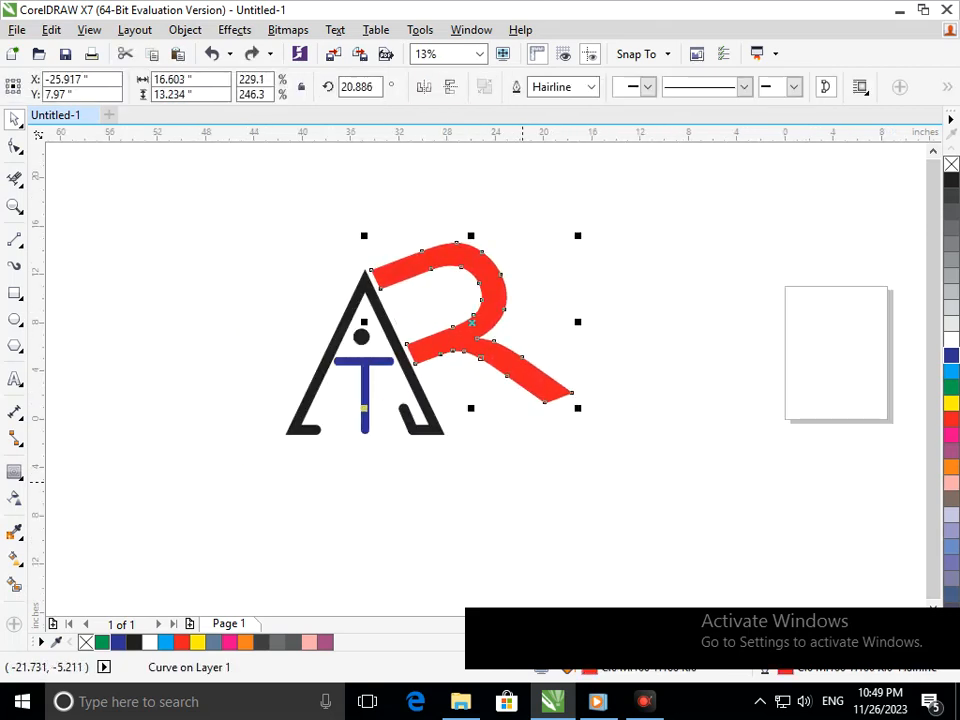
Try nudging the enlarged red R to the right and down, away from the A's right leg
{"action": "key", "text": "Right"}
{"action": "key", "text": "Down"}
{"action": "key", "text": "Right"}
{"action": "key", "text": "Right"}
{"action": "key", "text": "Right"}
{"action": "key", "text": "Right"}
{"action": "key", "text": "Right"}
{"action": "key", "text": "Right"}
{"action": "key", "text": "Right"}
{"action": "key", "text": "Right"}
{"action": "key", "text": "Right"}
{"action": "key", "text": "Right"}
{"action": "key", "text": "Right"}
{"action": "key", "text": "Right"}
{"action": "key", "text": "Right"}
{"action": "key", "text": "Right"}
{"action": "key", "text": "Right"}
{"action": "key", "text": "Right"}
{"action": "key", "text": "Right"}
{"action": "key", "text": "Right"}
{"action": "key", "text": "Right"}
{"action": "key", "text": "Right"}
{"action": "key", "text": "Right"}
{"action": "key", "text": "Right"}
{"action": "key", "text": "Right"}
{"action": "key", "text": "Right"}
{"action": "key", "text": "Down"}
{"action": "key", "text": "Down"}
{"action": "key", "text": "Down"}
{"action": "key", "text": "Down"}
{"action": "key", "text": "Down"}
{"action": "key", "text": "Down"}
{"action": "key", "text": "Down"}
{"action": "key", "text": "Down"}
{"action": "key", "text": "Down"}
{"action": "key", "text": "Down"}
{"action": "key", "text": "Down"}
{"action": "key", "text": "Down"}
{"action": "key", "text": "Down"}
{"action": "key", "text": "Down"}
{"action": "key", "text": "Down"}
{"action": "key", "text": "Down"}
{"action": "key", "text": "Down"}
{"action": "key", "text": "Down"}
{"action": "key", "text": "Down"}
{"action": "key", "text": "Down"}
{"action": "key", "text": "Down"}
{"action": "key", "text": "Down"}
{"action": "key", "text": "Down"}
{"action": "key", "text": "Down"}
{"action": "key", "text": "Down"}
{"action": "key", "text": "Down"}
{"action": "key", "text": "Down"}
{"action": "key", "text": "Down"}
{"action": "key", "text": "Down"}
{"action": "key", "text": "Down"}
{"action": "key", "text": "Down"}
{"action": "key", "text": "Down"}
{"action": "key", "text": "Down"}
{"action": "key", "text": "Down"}
{"action": "key", "text": "Down"}
{"action": "key", "text": "Down"}
{"action": "key", "text": "Down"}
{"action": "key", "text": "Down"}
{"action": "key", "text": "Down"}
{"action": "key", "text": "Down"}
Undo back past the R's nudges and enlargement and the blue recoloring of the T
{"action": "key", "text": "ctrl+z"}
{"action": "key", "text": "ctrl+z"}
{"action": "key", "text": "ctrl+z"}
{"action": "key", "text": "ctrl+z"}
{"action": "key", "text": "ctrl+z"}
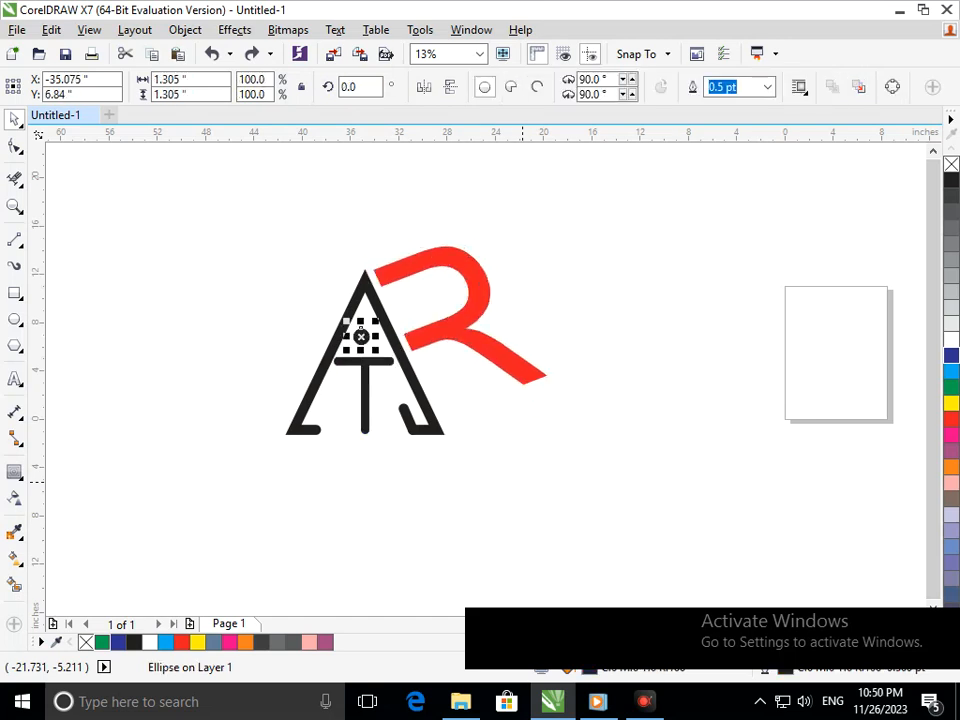
{"action": "key", "text": "ctrl+z"}
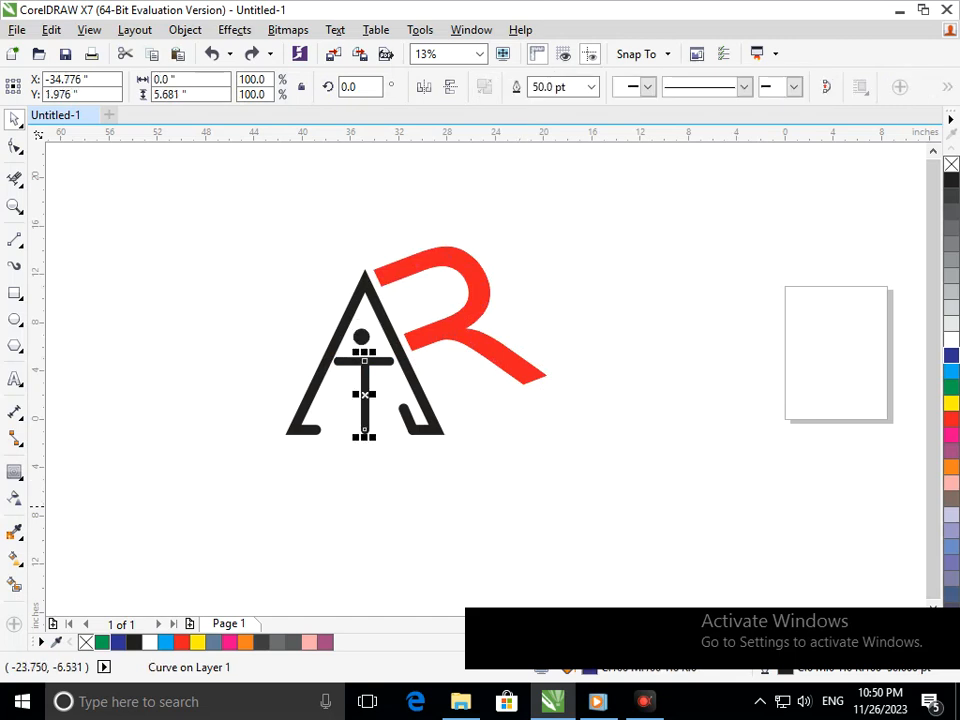
Recolor the T's stem and crossbar together with the A's right inner hook dark blue
{"action": "left_click", "coordinate": [407, 507]}
{"action": "left_click_drag", "start_coordinate": [418, 474], "coordinate": [315, 353]}
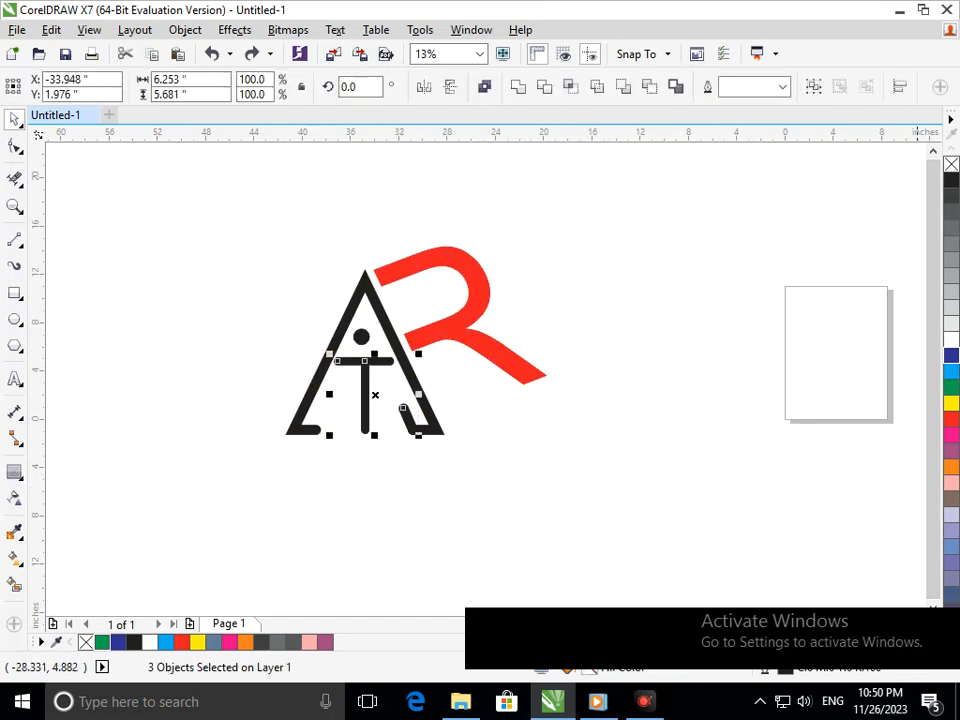
{"action": "left_click", "coordinate": [951, 356]}
{"action": "right_click", "coordinate": [951, 356]}
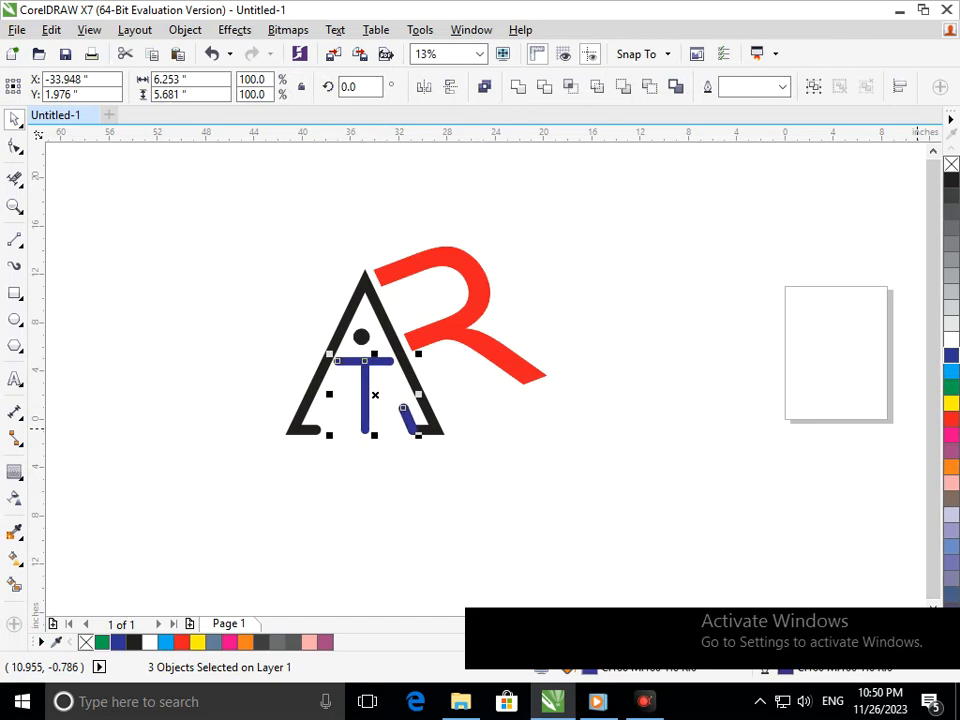
{"action": "left_click", "coordinate": [546, 487]}
Recolor the A's right inner hook black, both fill and outline
{"action": "left_click", "coordinate": [406, 413]}
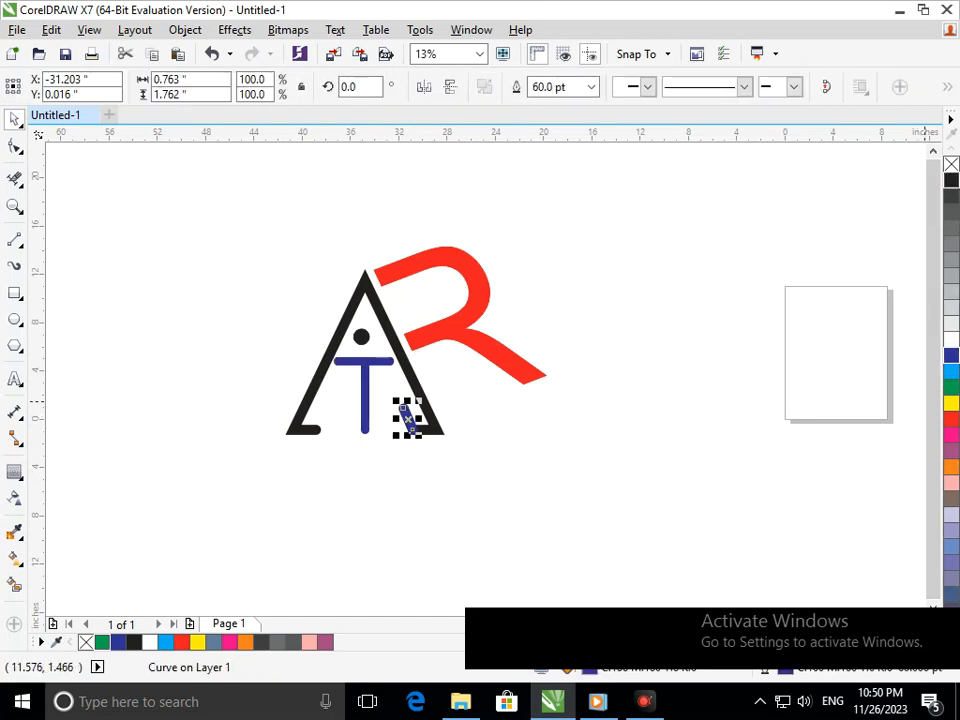
{"action": "left_click", "coordinate": [951, 180]}
{"action": "right_click", "coordinate": [951, 180]}
{"action": "left_click", "coordinate": [478, 555]}
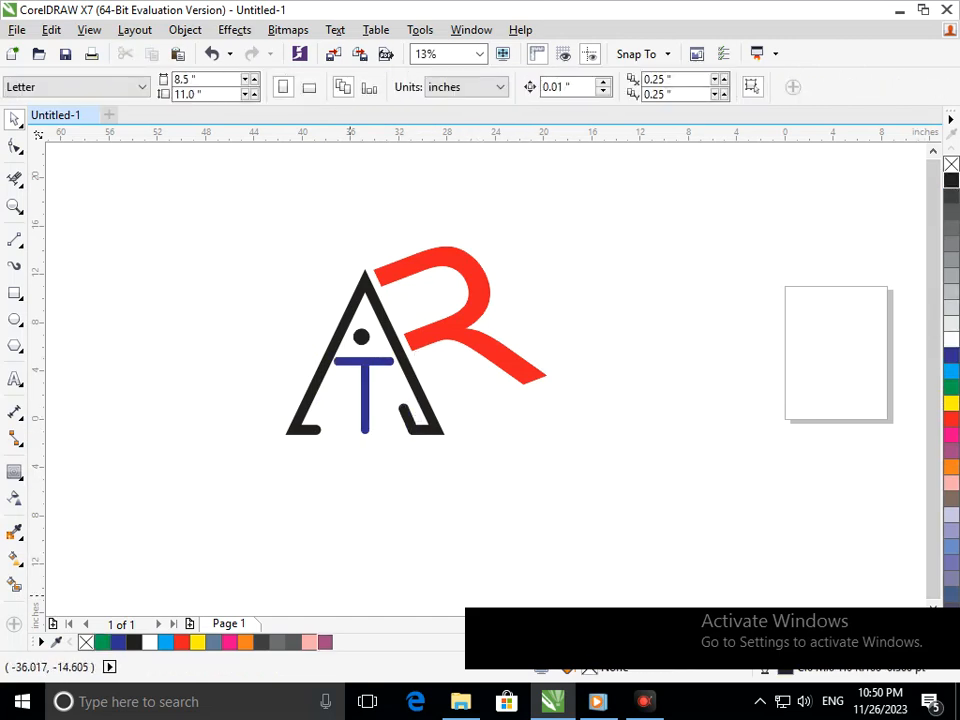
Nudge the T and the A's right inner hook down about 0.27 in and slightly to the right
{"action": "left_click_drag", "start_coordinate": [310, 346], "coordinate": [414, 437]}
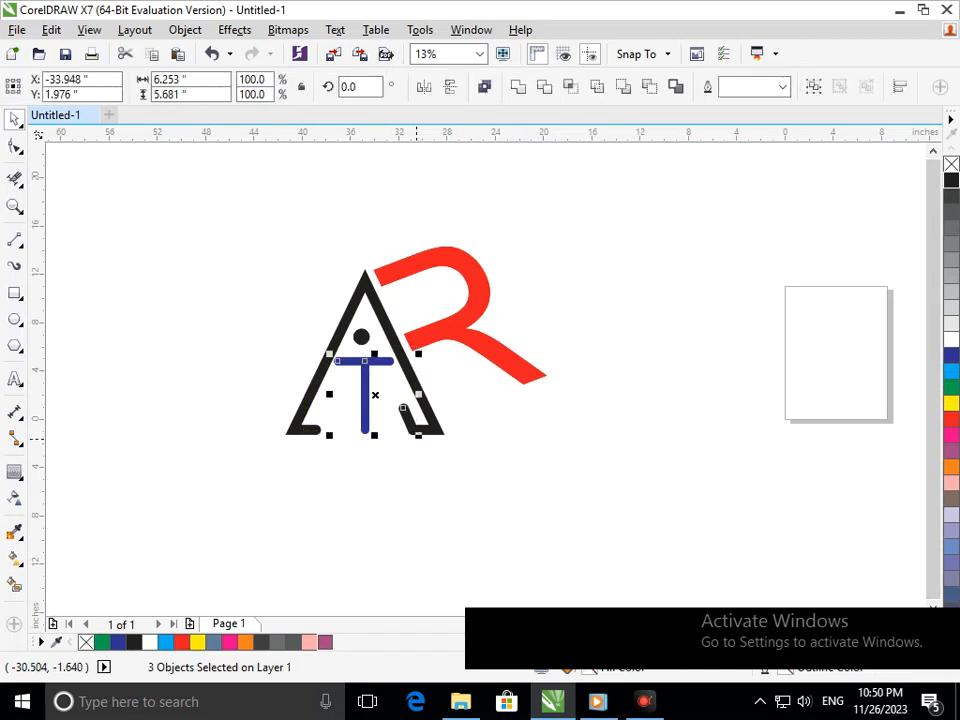
{"action": "key", "text": "Down"}
{"action": "key", "text": "Down"}
{"action": "key", "text": "Down"}
{"action": "key", "text": "Down"}
{"action": "key", "text": "Down"}
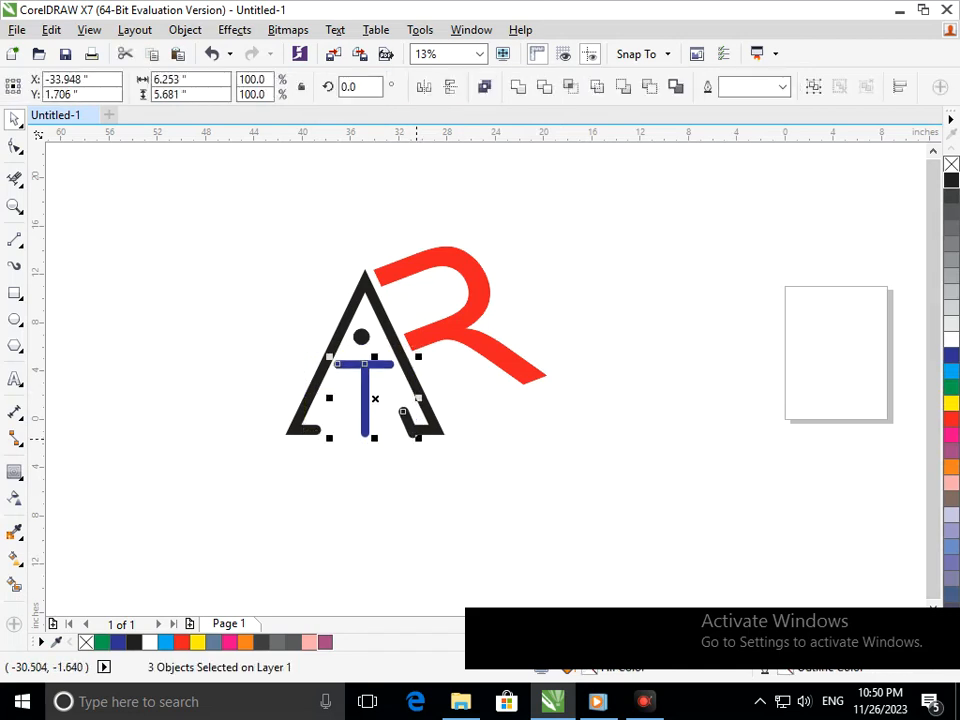
{"action": "key", "text": "Right"}
{"action": "key", "text": "Escape"}
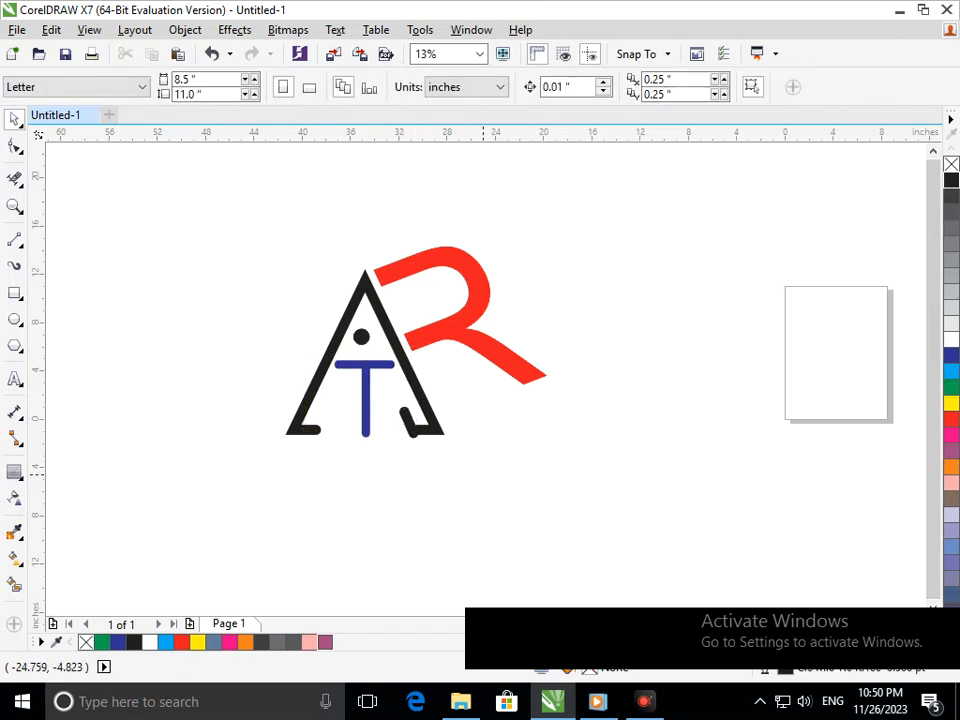
Place a horizontal guideline along the base of the A at about Y -1.298 in
{"action": "scroll", "coordinate": [357, 434], "scroll_direction": "up", "scroll_amount": 2}
{"action": "left_click", "coordinate": [399, 430]}
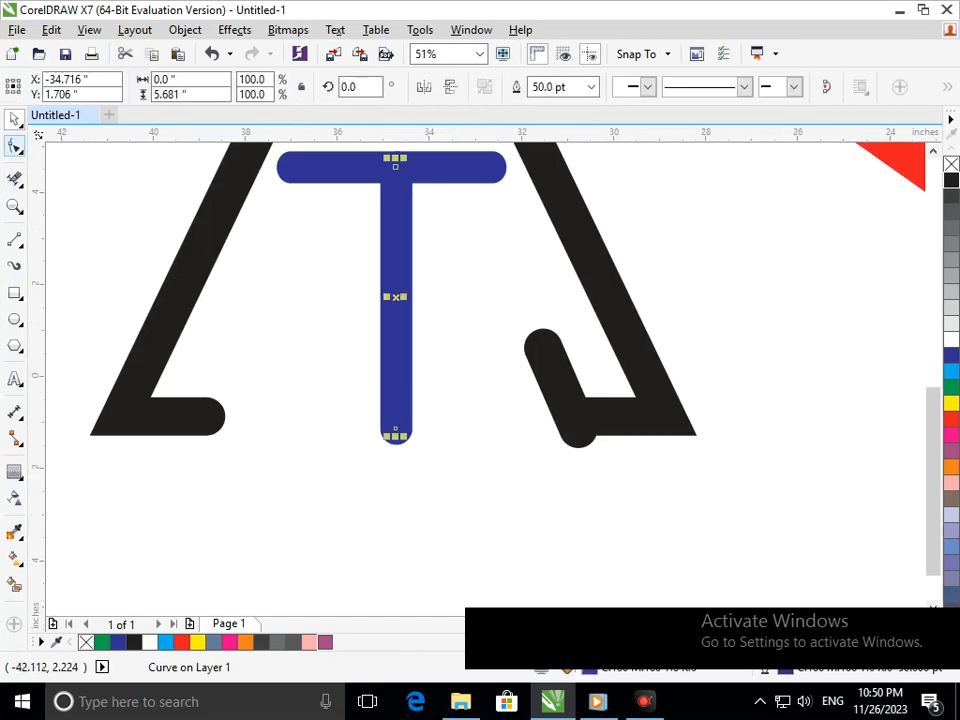
{"action": "scroll", "coordinate": [362, 426], "scroll_direction": "up", "scroll_amount": 3}
{"action": "scroll", "coordinate": [362, 426], "scroll_direction": "down", "scroll_amount": 3}
{"action": "left_click_drag", "start_coordinate": [541, 133], "coordinate": [598, 436]}
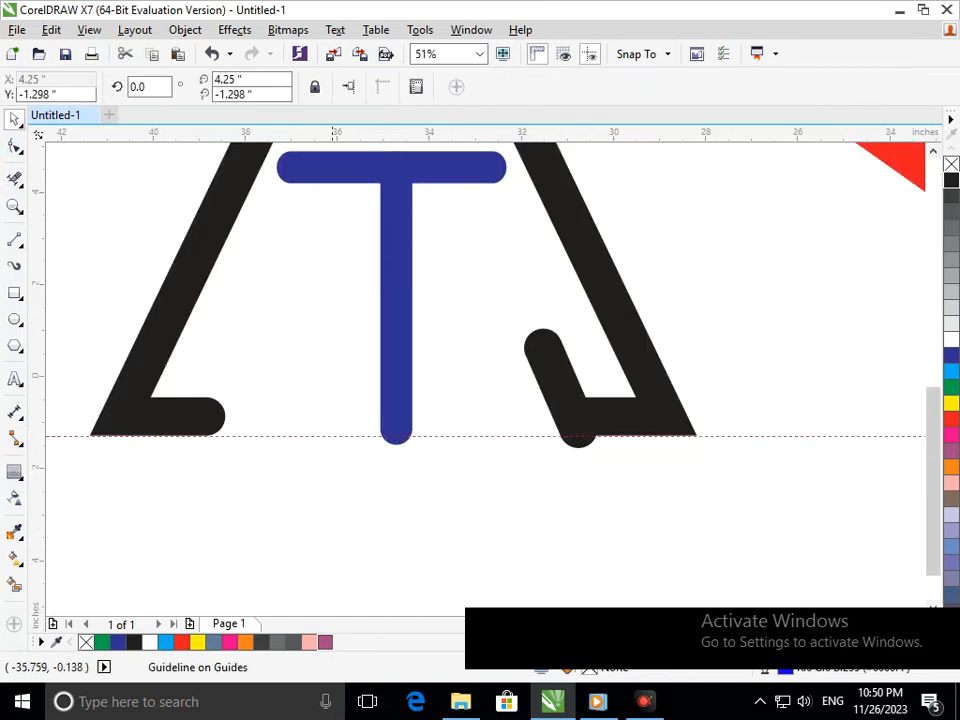
Raise the lower end of the T's stem so it rests on the guideline
{"action": "scroll", "coordinate": [357, 438], "scroll_direction": "up", "scroll_amount": 3}
{"action": "left_click", "coordinate": [539, 352]}
{"action": "left_click_drag", "start_coordinate": [619, 376], "coordinate": [618, 316]}
{"action": "scroll", "coordinate": [502, 288], "scroll_direction": "down", "scroll_amount": 6}
{"action": "key", "text": "Escape"}
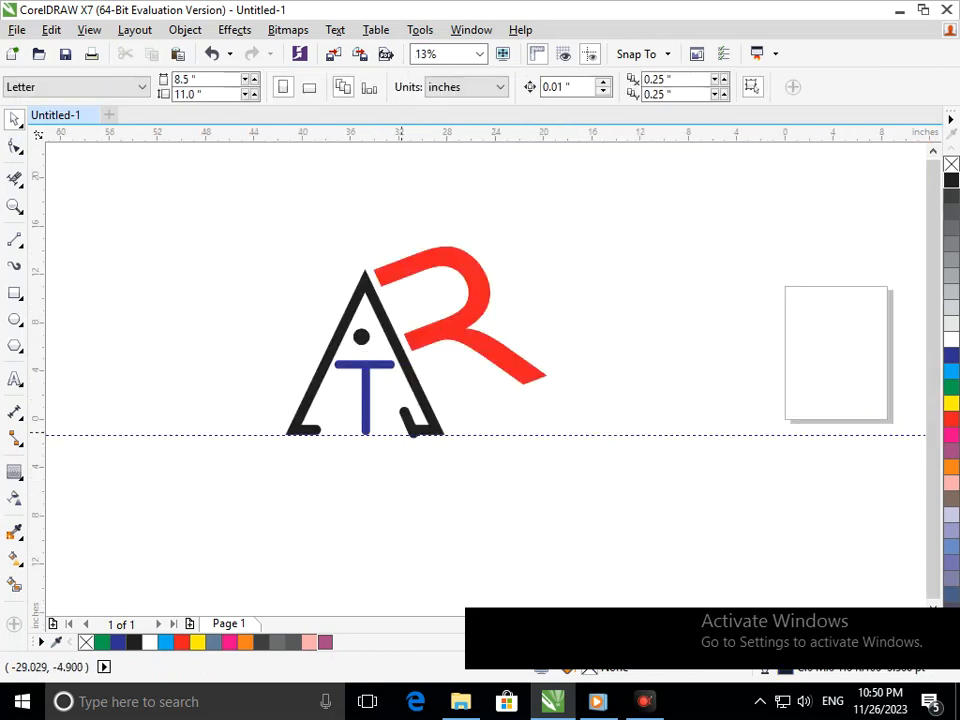
Move the A's right inner hook up and slightly left so its rounded corner sits on the guideline
{"action": "scroll", "coordinate": [410, 434], "scroll_direction": "up", "scroll_amount": 5}
{"action": "left_click_drag", "start_coordinate": [430, 454], "coordinate": [415, 392]}
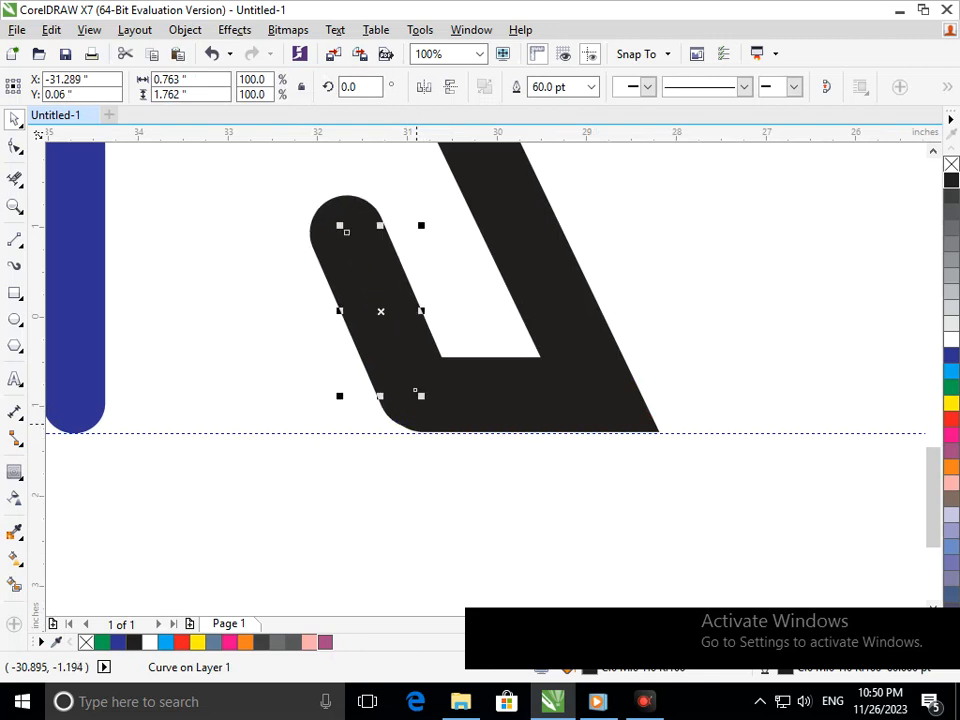
{"action": "left_click", "coordinate": [466, 335]}
{"action": "scroll", "coordinate": [496, 415], "scroll_direction": "down", "scroll_amount": 3}
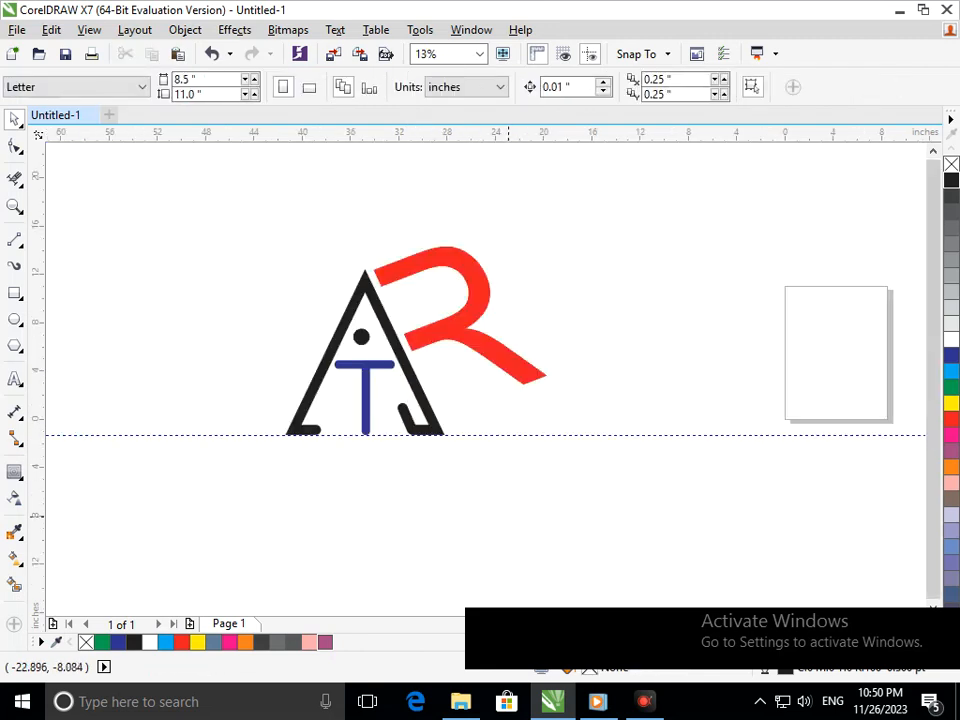
Duplicate the right inner hook onto the foot of the A's left leg and mirror the copy horizontally
{"action": "left_click_drag", "start_coordinate": [405, 418], "coordinate": [326, 417]}
{"action": "right_click", "coordinate": [326, 417]}
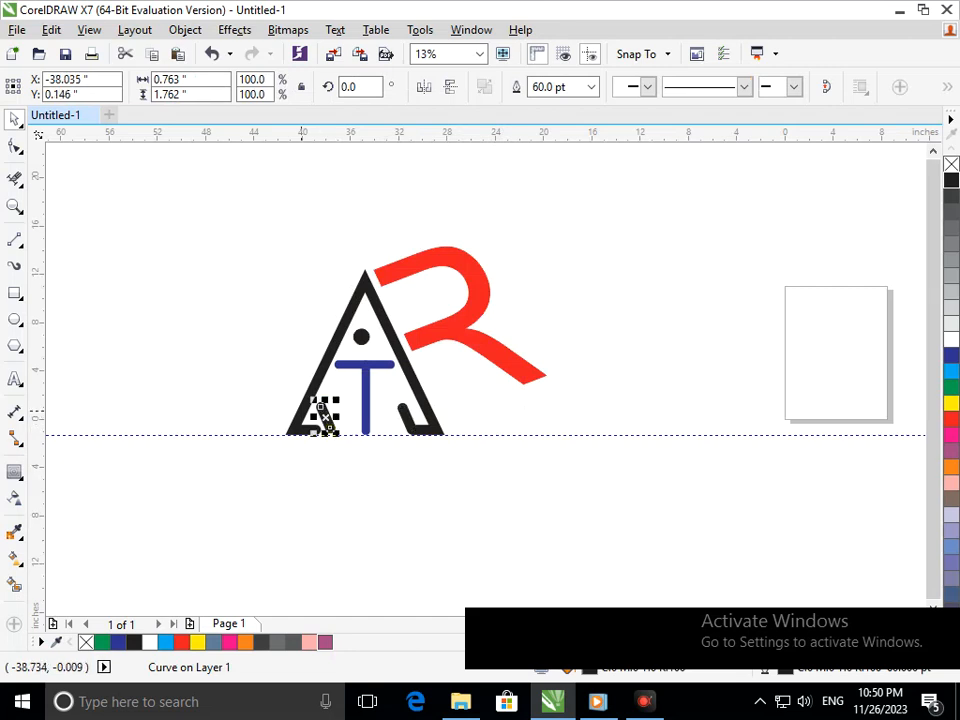
{"action": "scroll", "coordinate": [326, 417], "scroll_direction": "up", "scroll_amount": 3}
{"action": "left_click", "coordinate": [424, 86]}
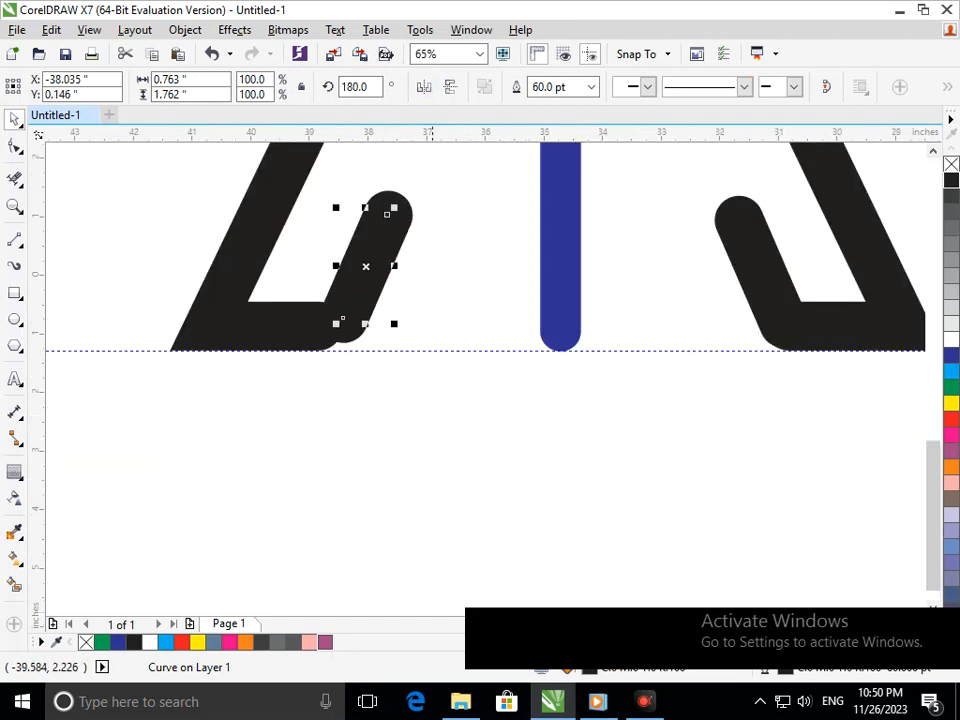
Fit the mirrored hook to the end of the A's left foot and delete the horizontal guideline
{"action": "left_click_drag", "start_coordinate": [358, 302], "coordinate": [329, 293]}
{"action": "left_click", "coordinate": [477, 427]}
{"action": "scroll", "coordinate": [490, 412], "scroll_direction": "down", "scroll_amount": 4}
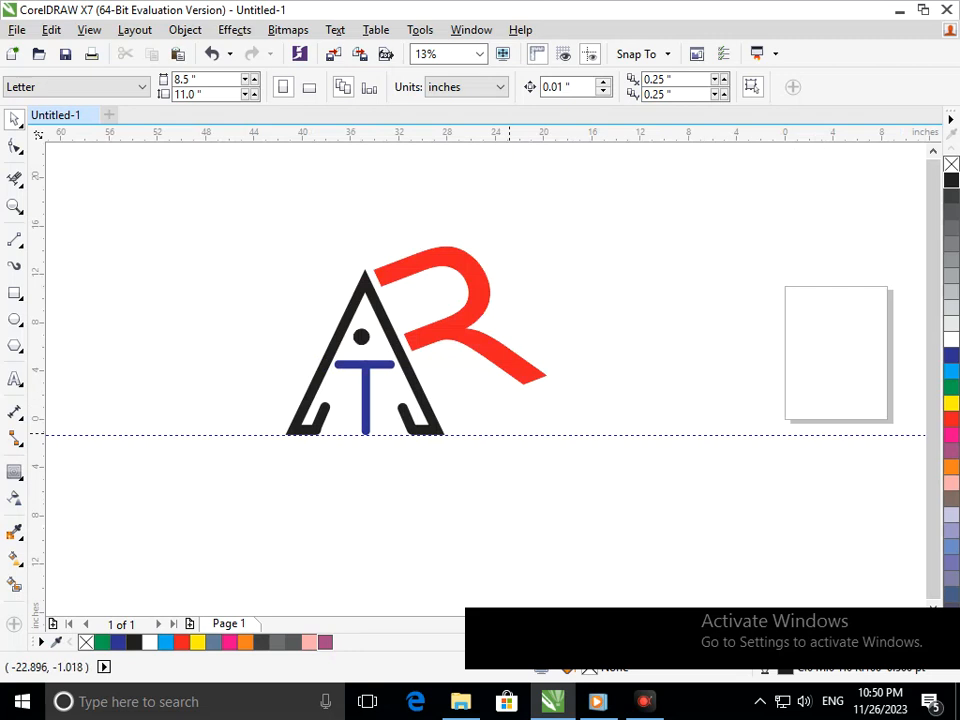
{"action": "left_click", "coordinate": [510, 434]}
{"action": "key", "text": "Delete"}
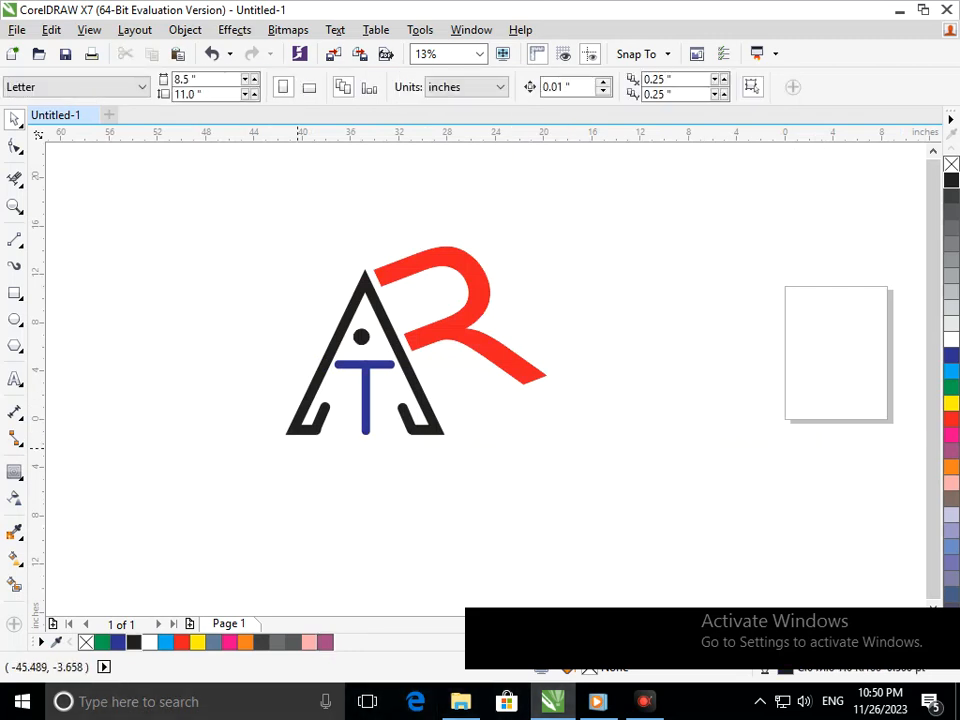
Fill the dot above the T yellow and color its outline dark blue
{"action": "left_click", "coordinate": [361, 337]}
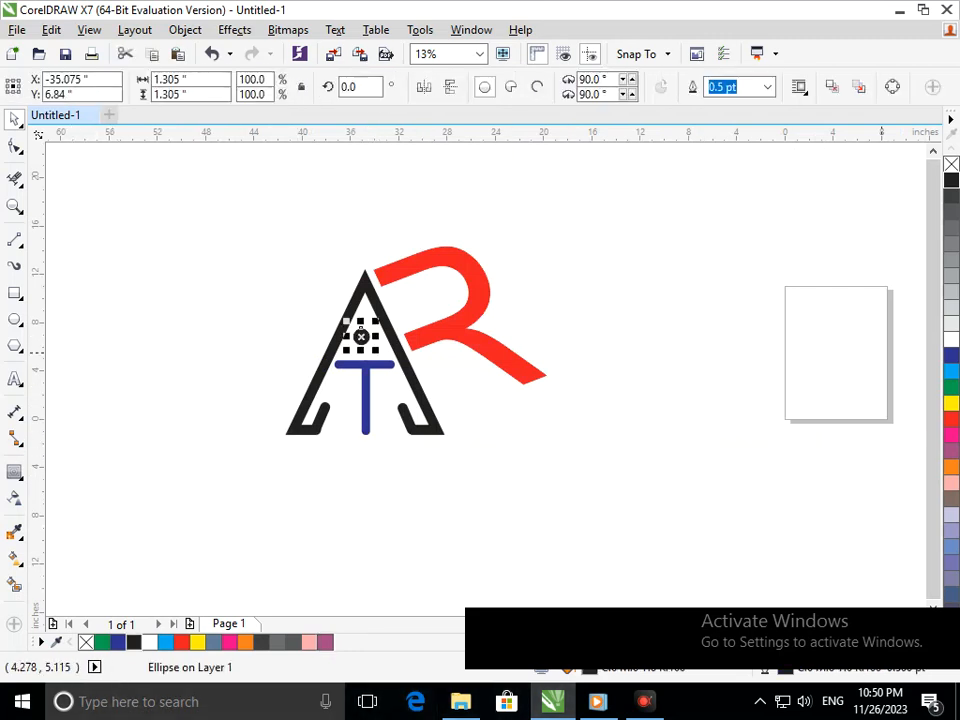
{"action": "left_click", "coordinate": [951, 403]}
{"action": "left_click", "coordinate": [752, 413]}
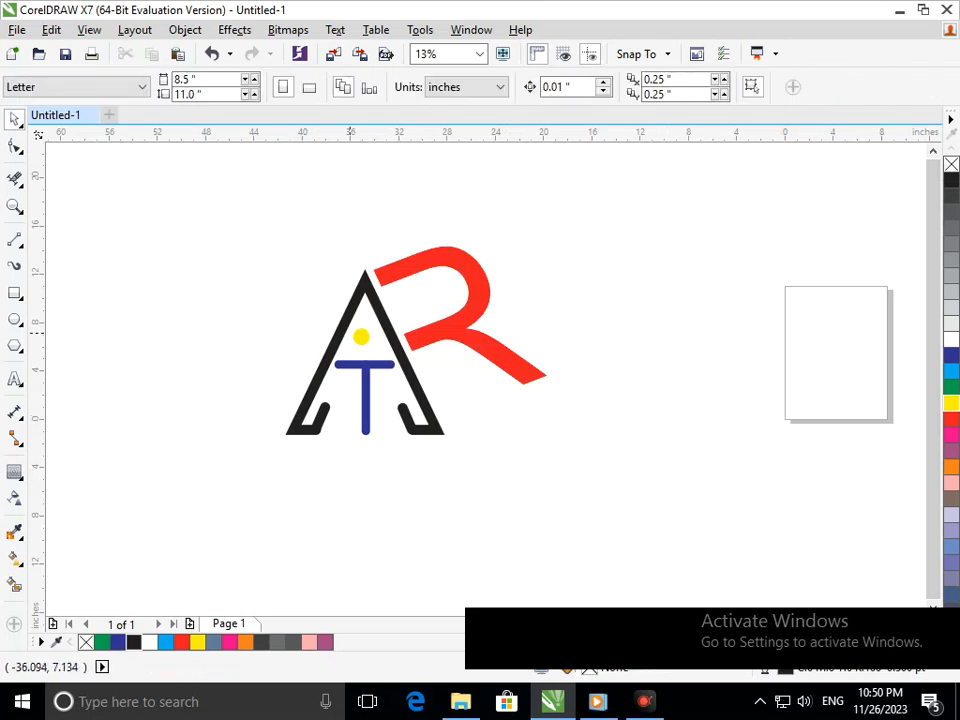
{"action": "left_click", "coordinate": [361, 337]}
{"action": "left_click", "coordinate": [664, 433]}
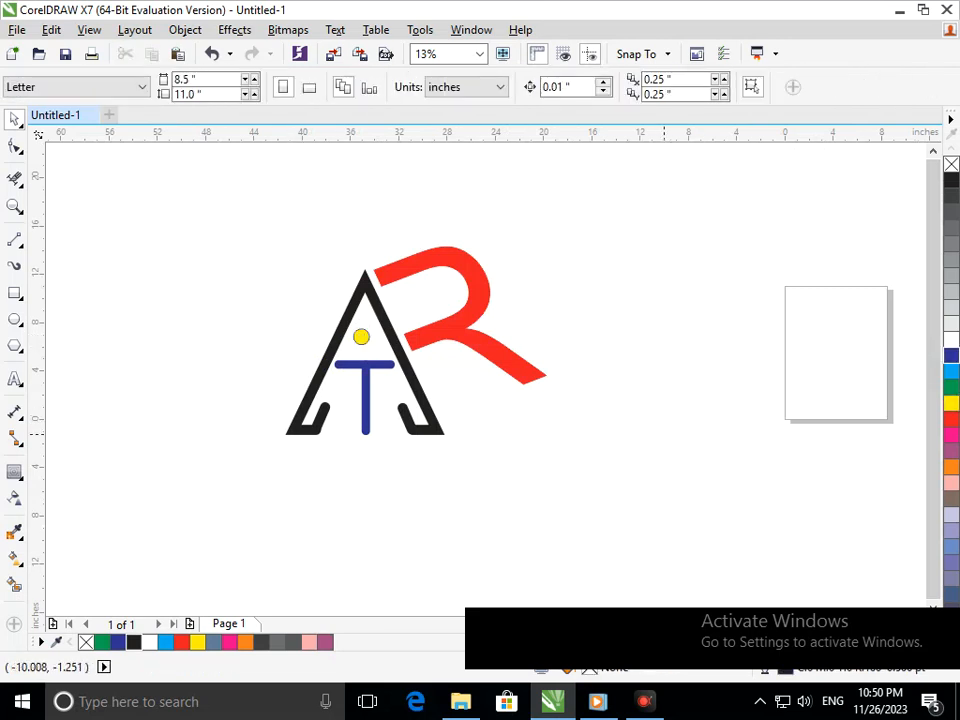
Try a red fill on the dot above the T
{"action": "left_click", "coordinate": [361, 337]}
{"action": "left_click", "coordinate": [951, 419]}
{"action": "left_click", "coordinate": [792, 444]}
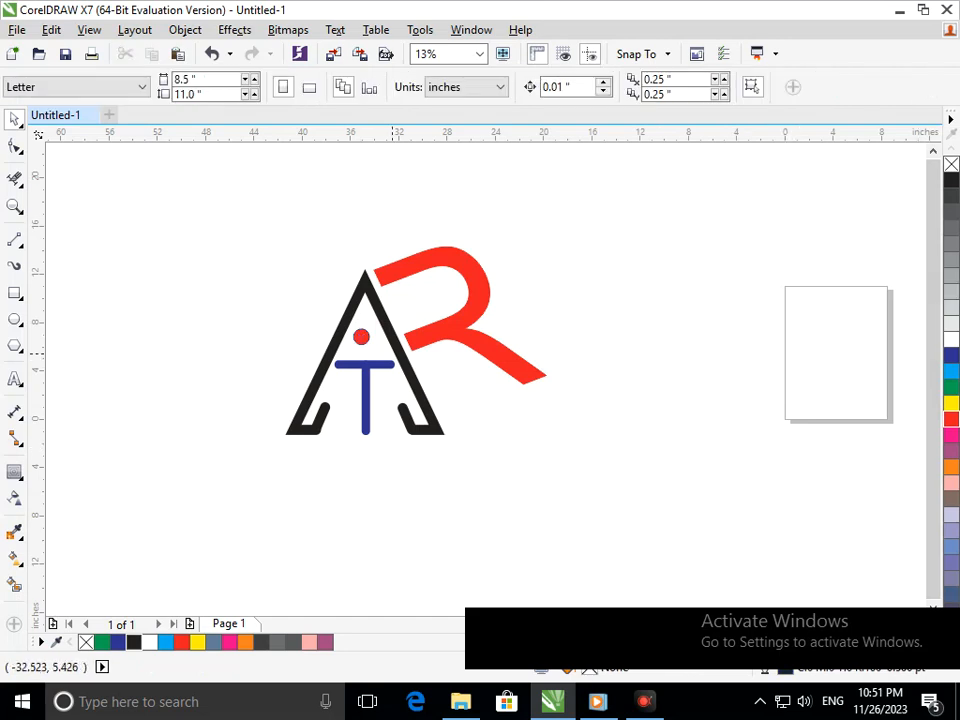
Fill the dot above the T black
{"action": "left_click", "coordinate": [361, 337]}
{"action": "left_click", "coordinate": [951, 180]}
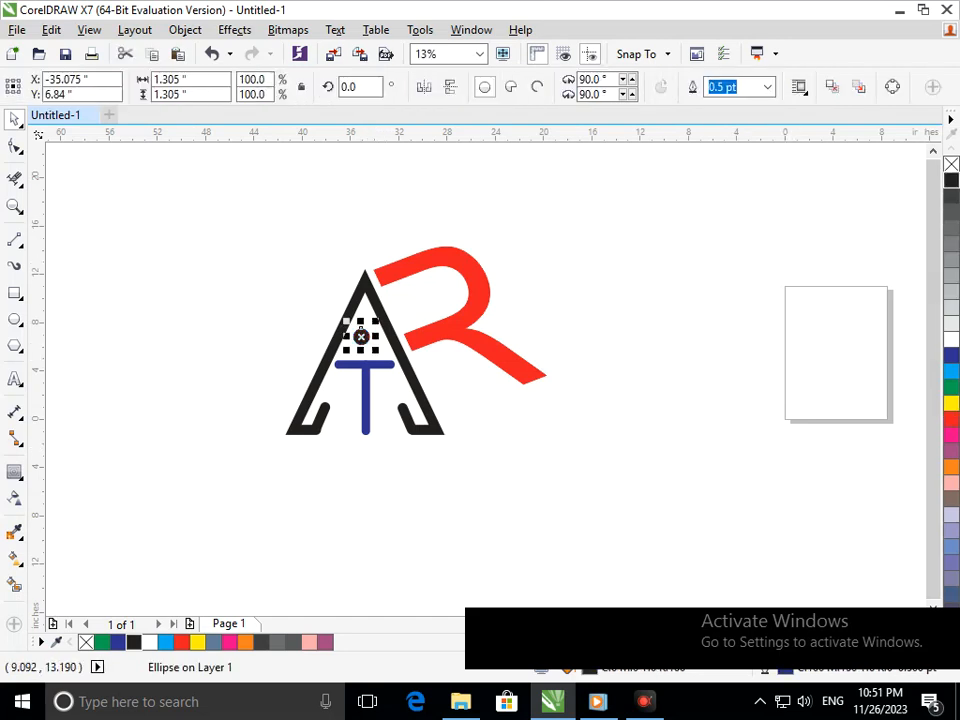
{"action": "left_click", "coordinate": [649, 315]}
Draw an ellipse about 27.6 in wide over the A, T and R
{"action": "scroll", "coordinate": [450, 389], "scroll_direction": "down", "scroll_amount": 3}
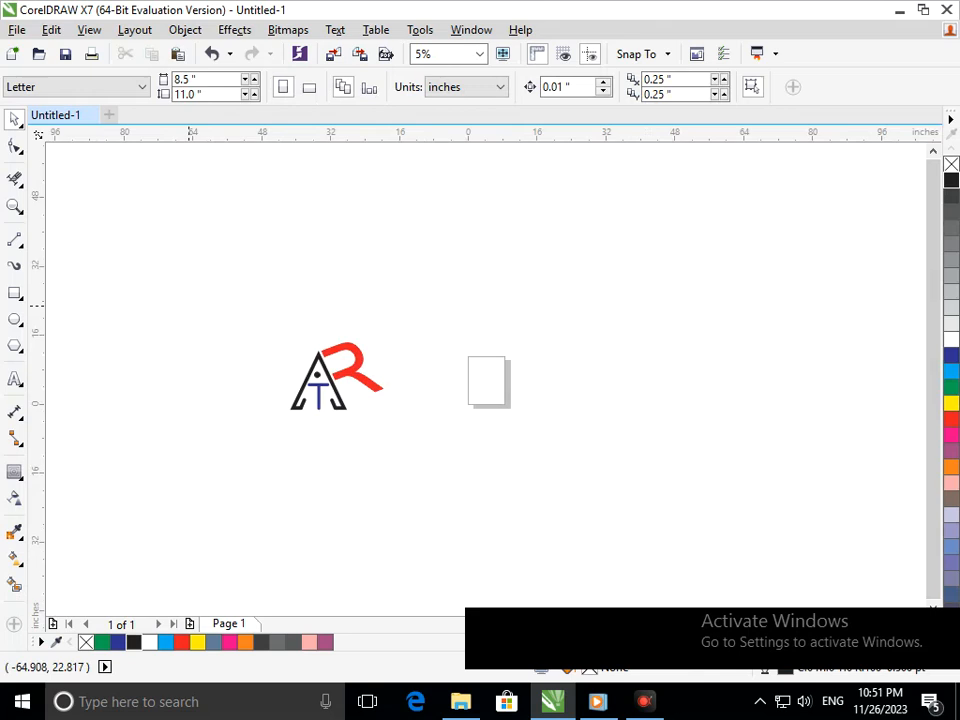
{"action": "scroll", "coordinate": [190, 305], "scroll_direction": "up", "scroll_amount": 3}
{"action": "key", "text": "F7"}
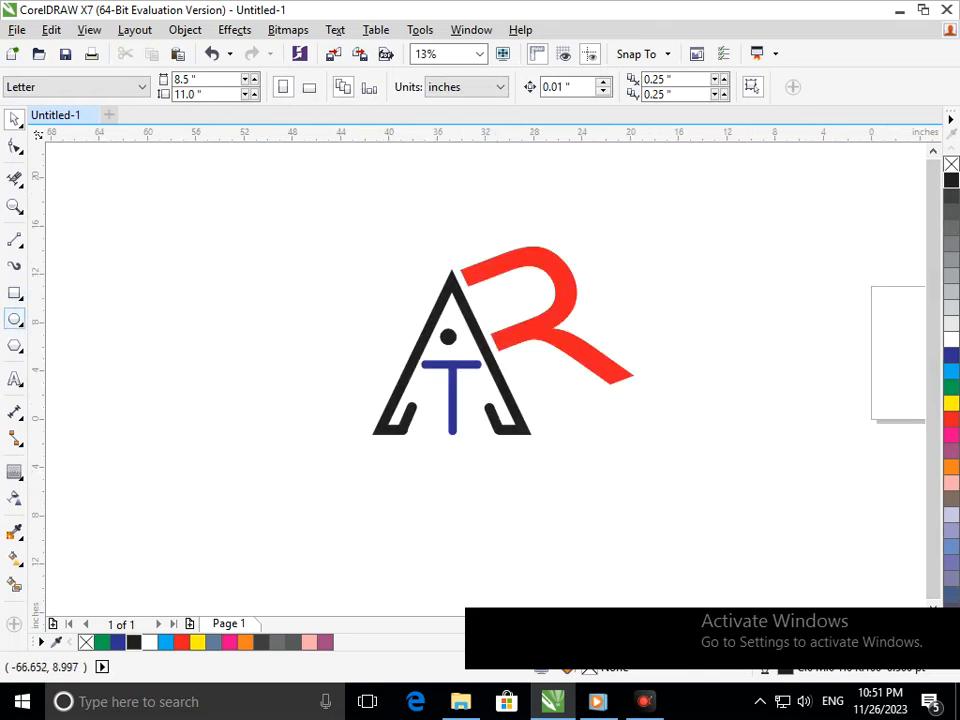
{"action": "left_click_drag", "start_coordinate": [289, 195], "coordinate": [622, 410]}
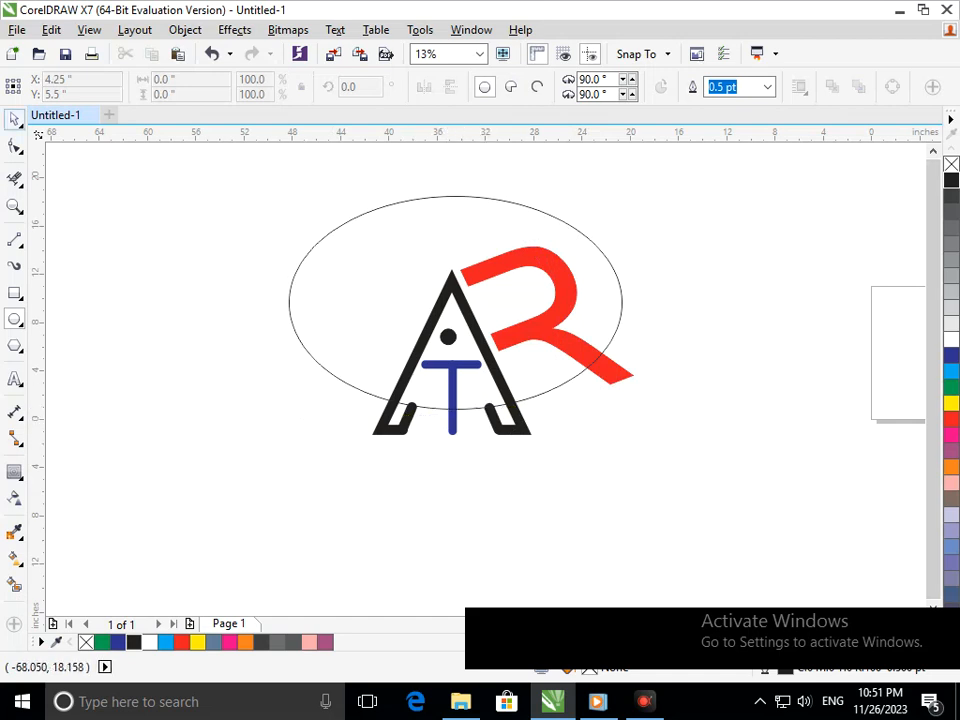
Move the ellipse around the monogram and stretch it to about 22.3 in high so it encloses all letters
{"action": "left_click", "coordinate": [342, 372]}
{"action": "left_click_drag", "start_coordinate": [456, 415], "coordinate": [492, 486]}
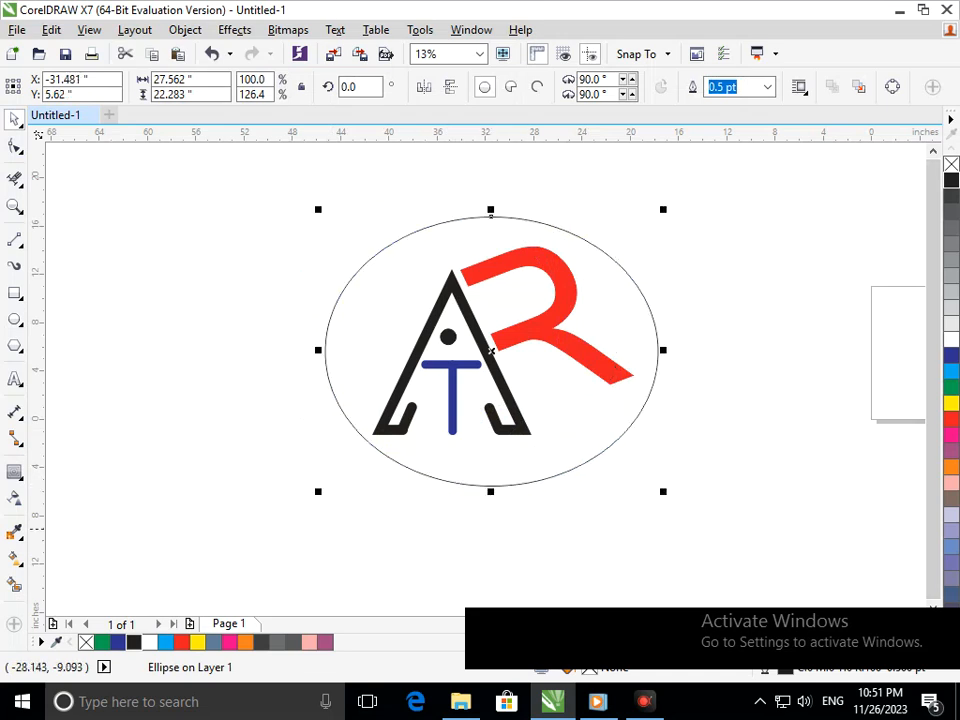
{"action": "left_click", "coordinate": [538, 528]}
Try a 16 pt outline on the ellipse and settle on an outline width of 36 pt
{"action": "left_click", "coordinate": [547, 481]}
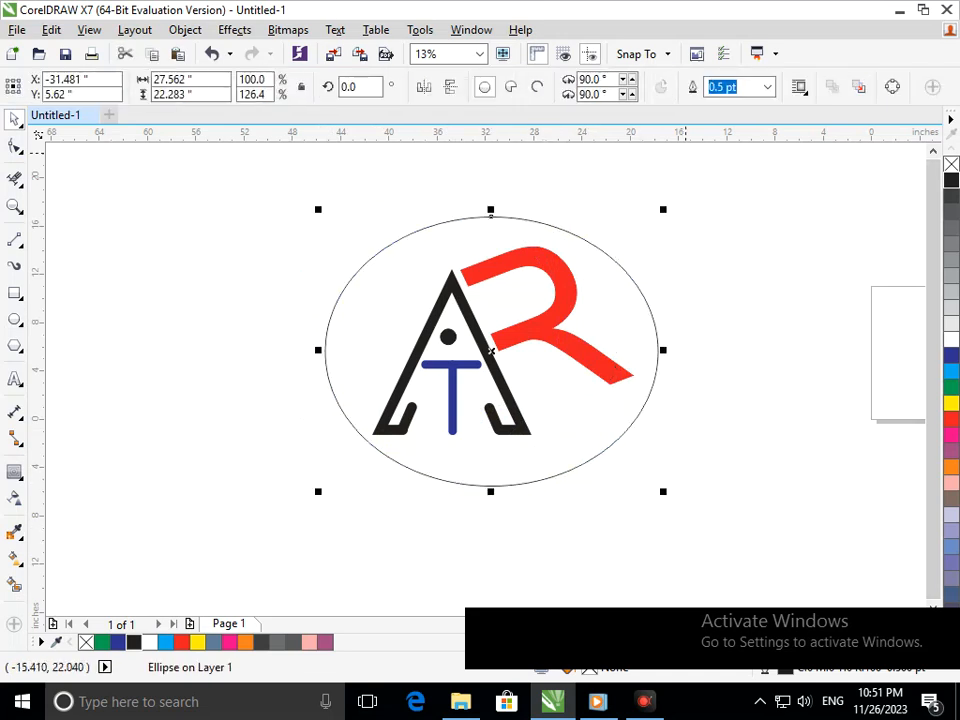
{"action": "left_click", "coordinate": [768, 87]}
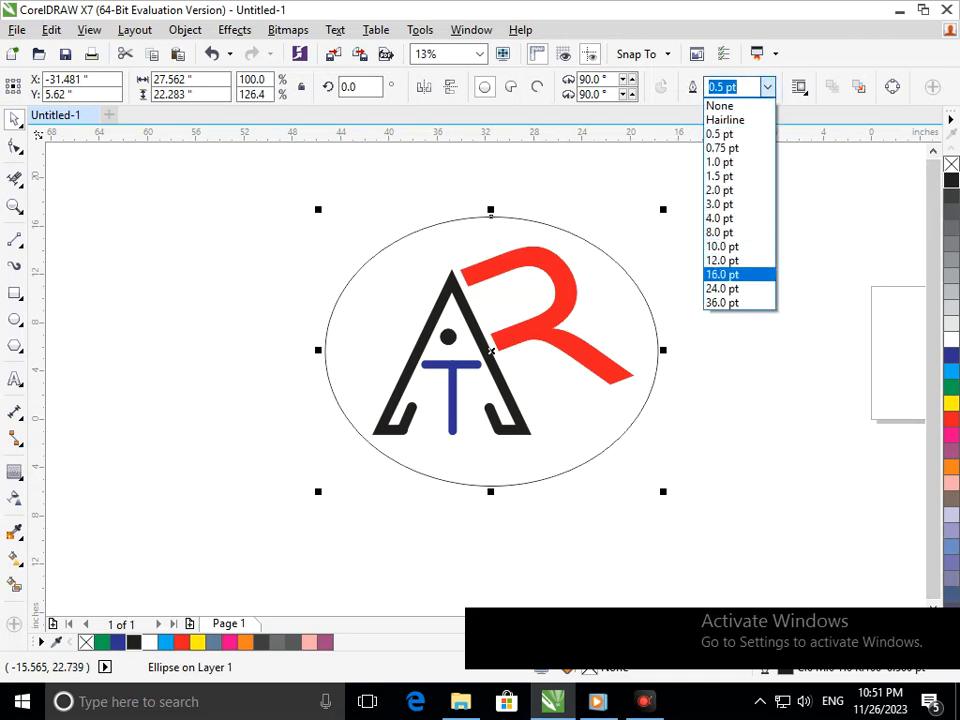
{"action": "left_click", "coordinate": [731, 273]}
{"action": "left_click", "coordinate": [768, 87]}
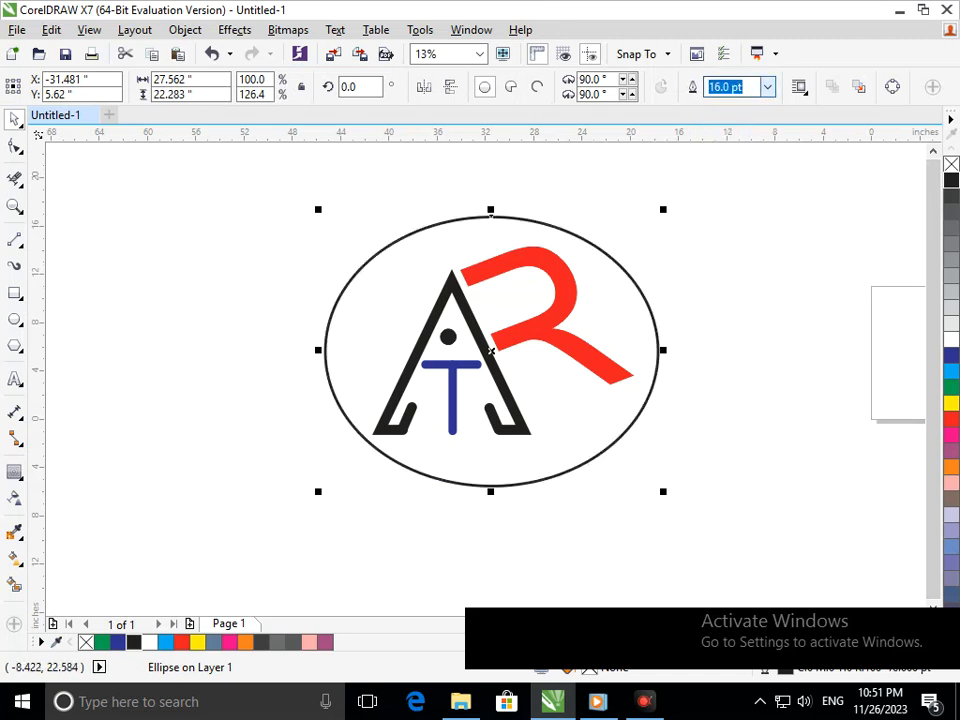
{"action": "left_click", "coordinate": [731, 302]}
Move the whole logo with its ellipse up and away from the page, centering it near X -60.7, Y 33.5 in
{"action": "left_click_drag", "start_coordinate": [424, 386], "coordinate": [478, 433]}
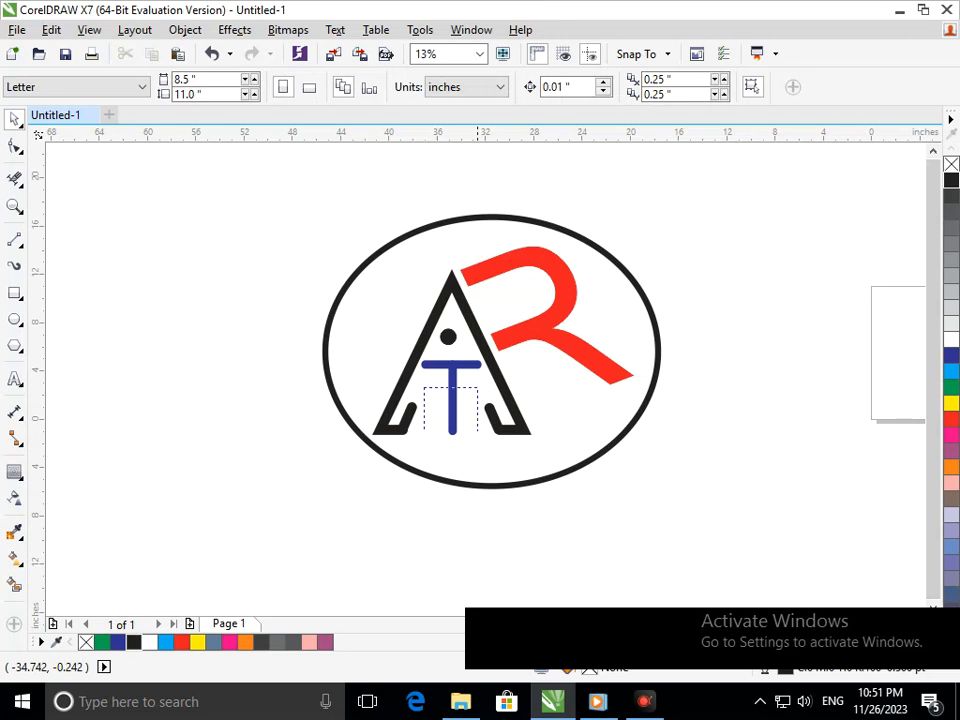
{"action": "scroll", "coordinate": [462, 436], "scroll_direction": "down", "scroll_amount": 2}
{"action": "left_click_drag", "start_coordinate": [229, 294], "coordinate": [464, 490]}
{"action": "left_click_drag", "start_coordinate": [338, 395], "coordinate": [168, 261]}
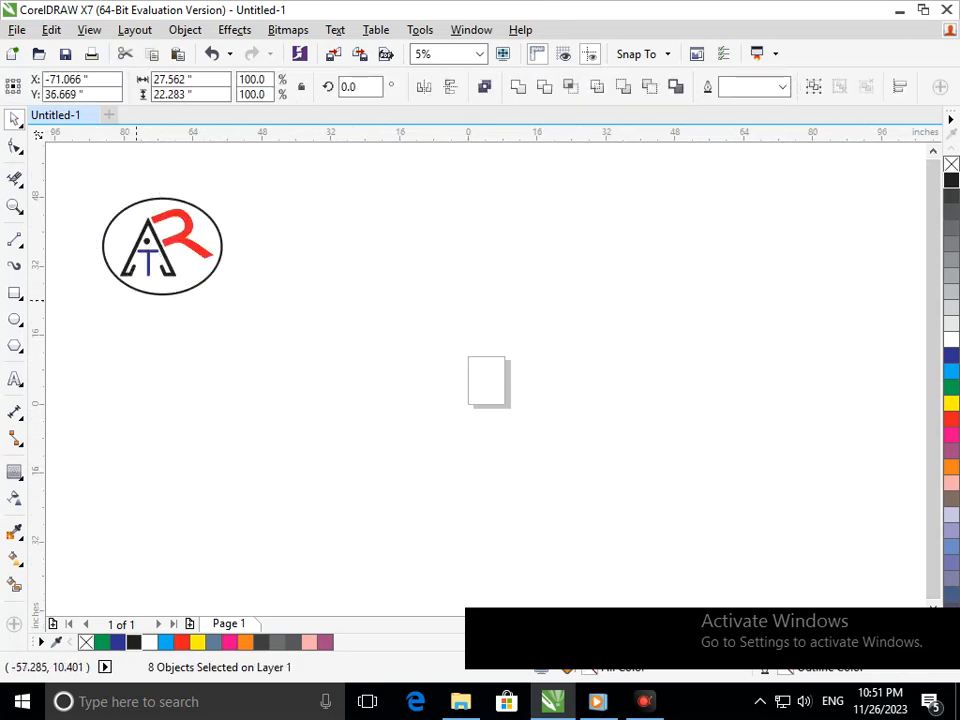
{"action": "left_click", "coordinate": [99, 194]}
{"action": "scroll", "coordinate": [83, 214], "scroll_direction": "up", "scroll_amount": 3}
{"action": "left_click_drag", "start_coordinate": [120, 156], "coordinate": [603, 533]}
{"action": "left_click_drag", "start_coordinate": [447, 439], "coordinate": [602, 486]}
Color the ellipse's outline dark blue and shift the ellipse left so it centers on the A and T
{"action": "left_click", "coordinate": [678, 492]}
{"action": "left_click", "coordinate": [678, 494]}
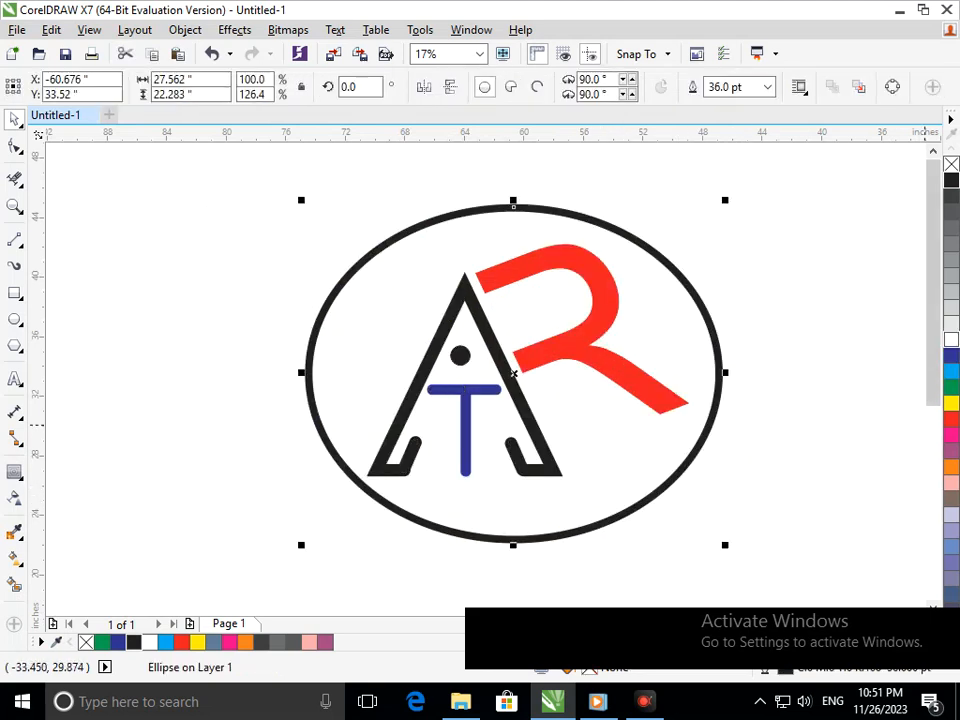
{"action": "left_click", "coordinate": [848, 400]}
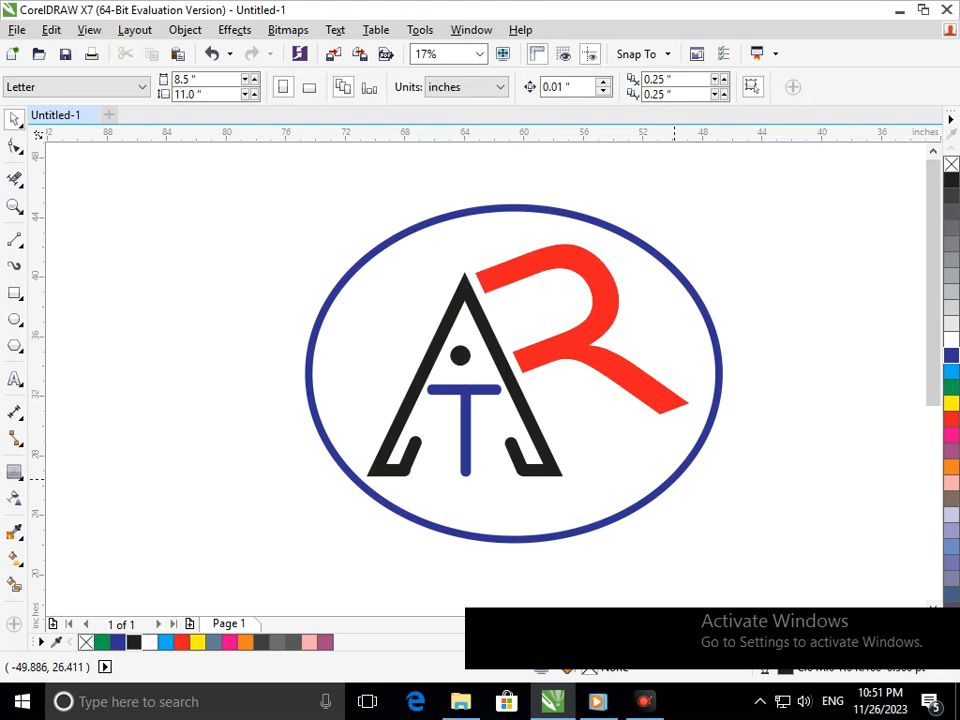
{"action": "left_click_drag", "start_coordinate": [667, 486], "coordinate": [590, 493]}
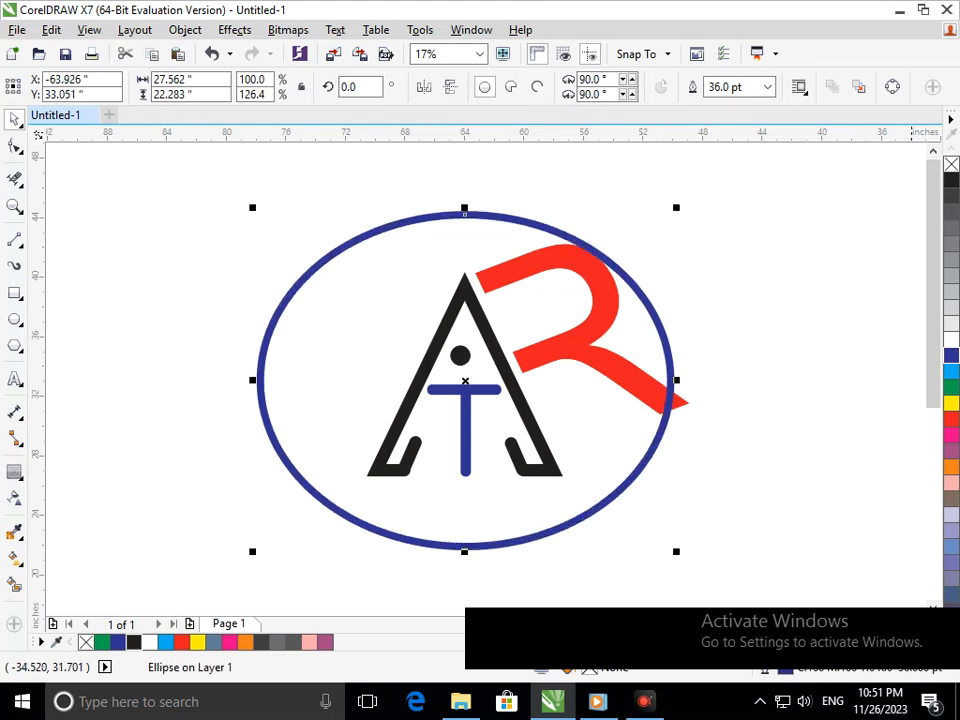
Undo the ellipse's last move, fill the ellipse black and send it behind the letters
{"action": "key", "text": "ctrl+z"}
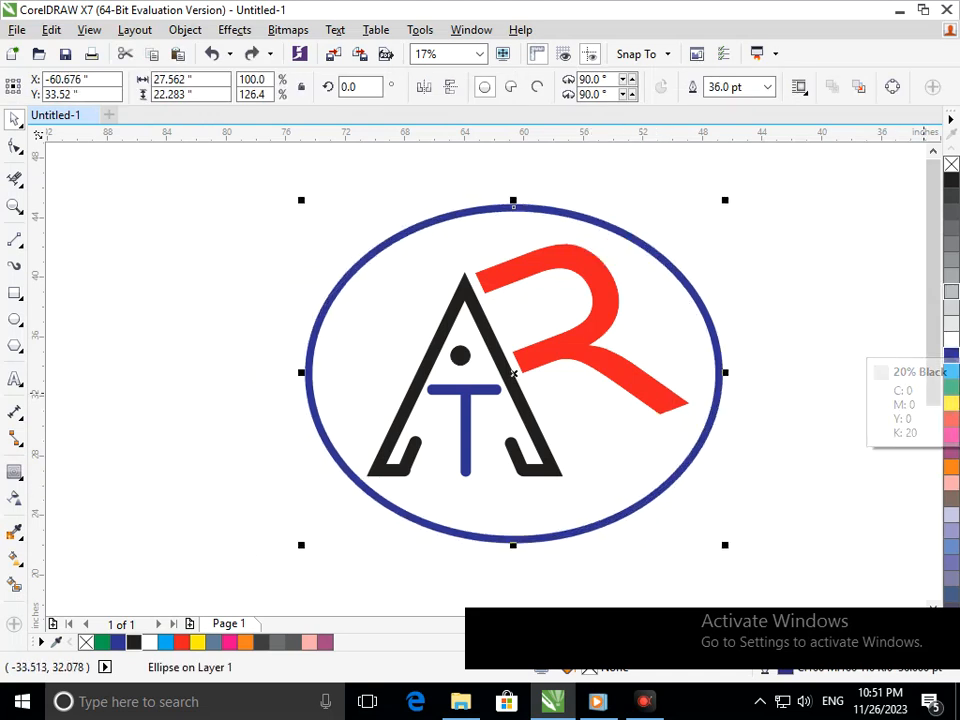
{"action": "left_click", "coordinate": [951, 180]}
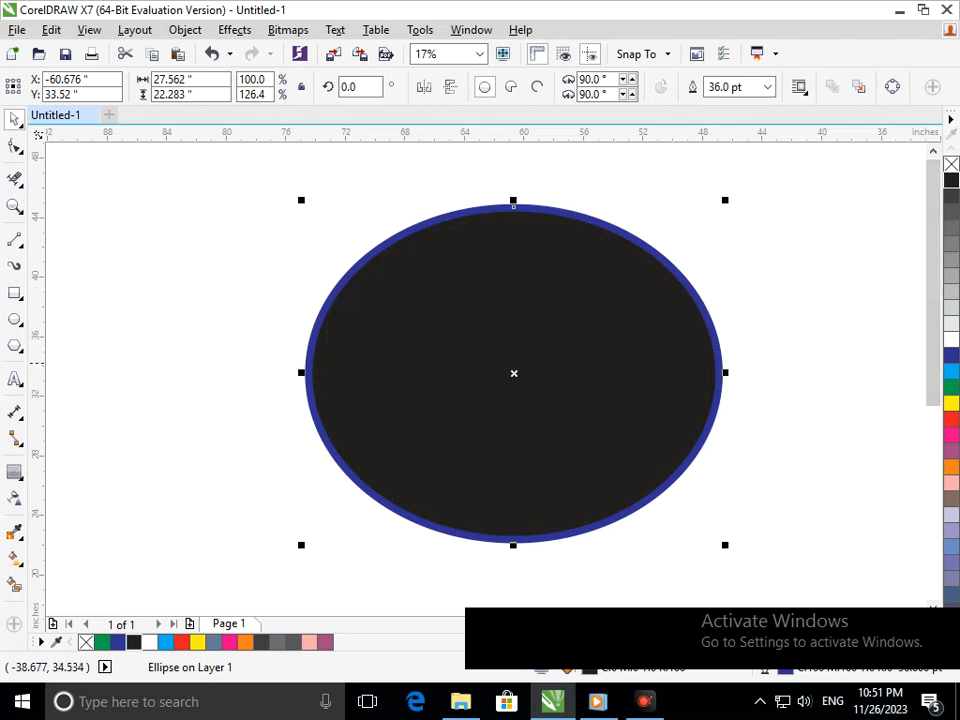
{"action": "key", "text": "shift+Page_Down"}
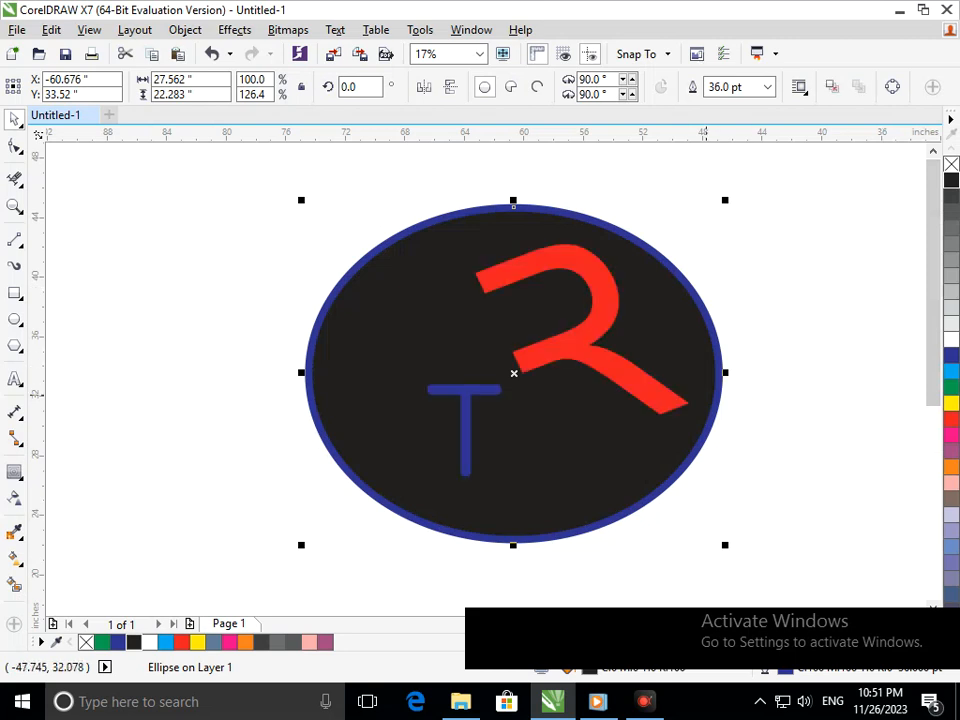
Color the fill and outline of all A, T and R shapes and the dot white
{"action": "left_click_drag", "start_coordinate": [324, 186], "coordinate": [692, 516]}
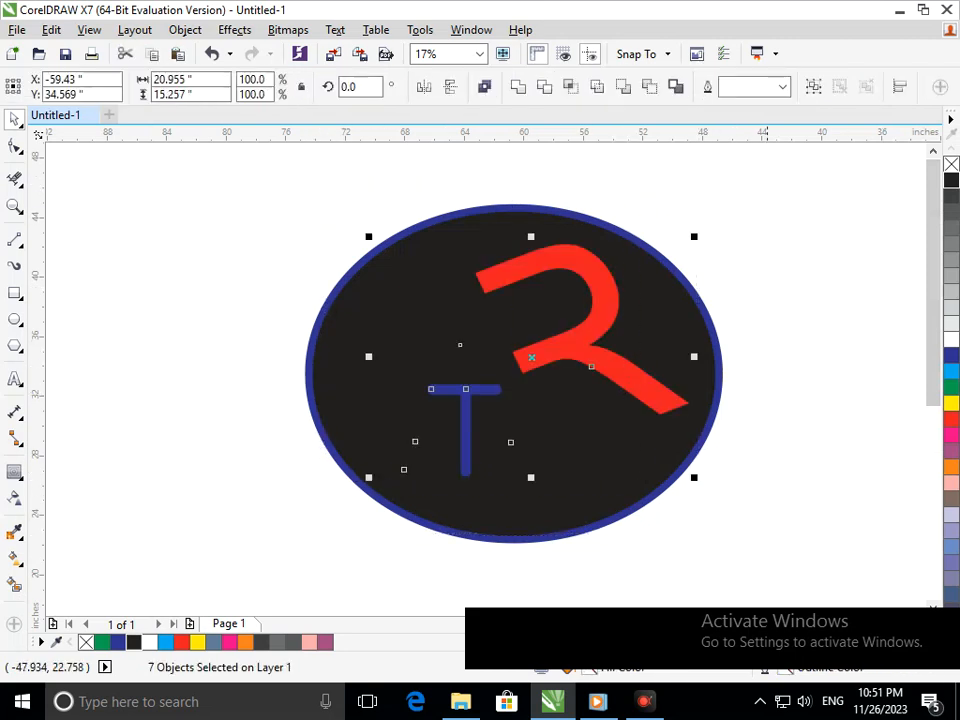
{"action": "left_click", "coordinate": [951, 340]}
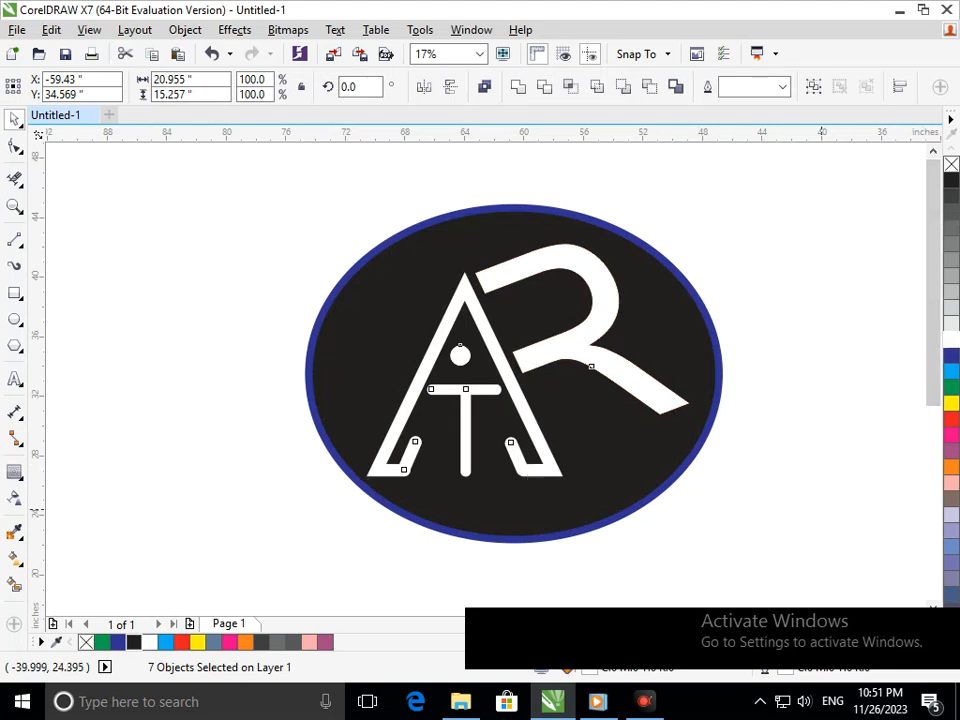
{"action": "left_click", "coordinate": [822, 509]}
Change the ellipse's dark blue outline to black
{"action": "left_click", "coordinate": [413, 402]}
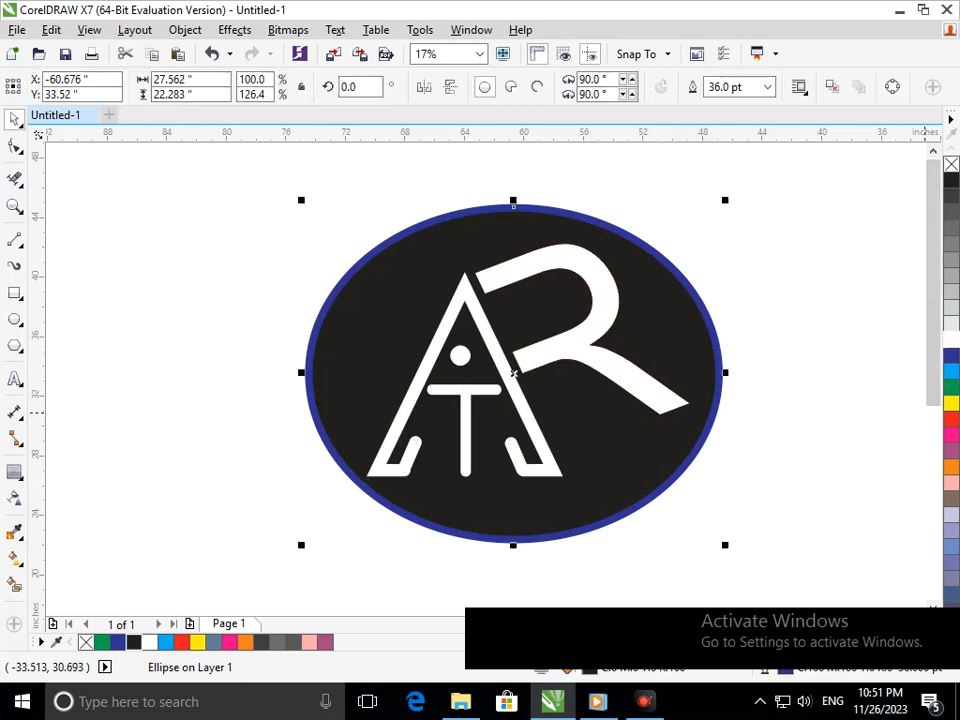
{"action": "right_click", "coordinate": [951, 180]}
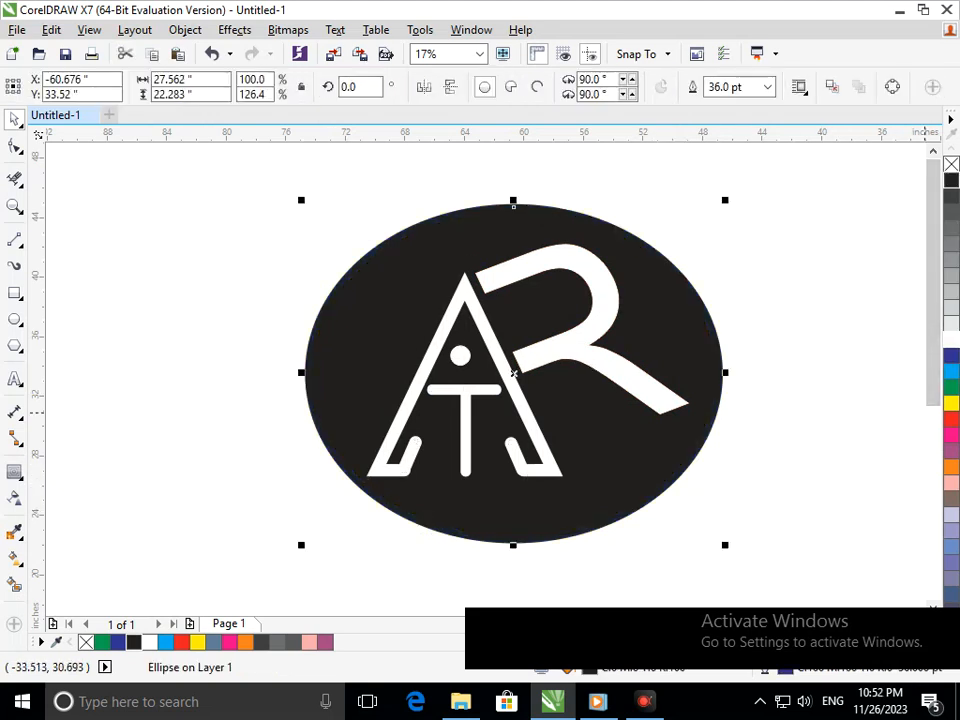
{"action": "left_click", "coordinate": [847, 346]}
Move the whole logo toward the page and stretch the ellipse to about 26.6 in high, making it nearly circular
{"action": "key", "text": "F3"}
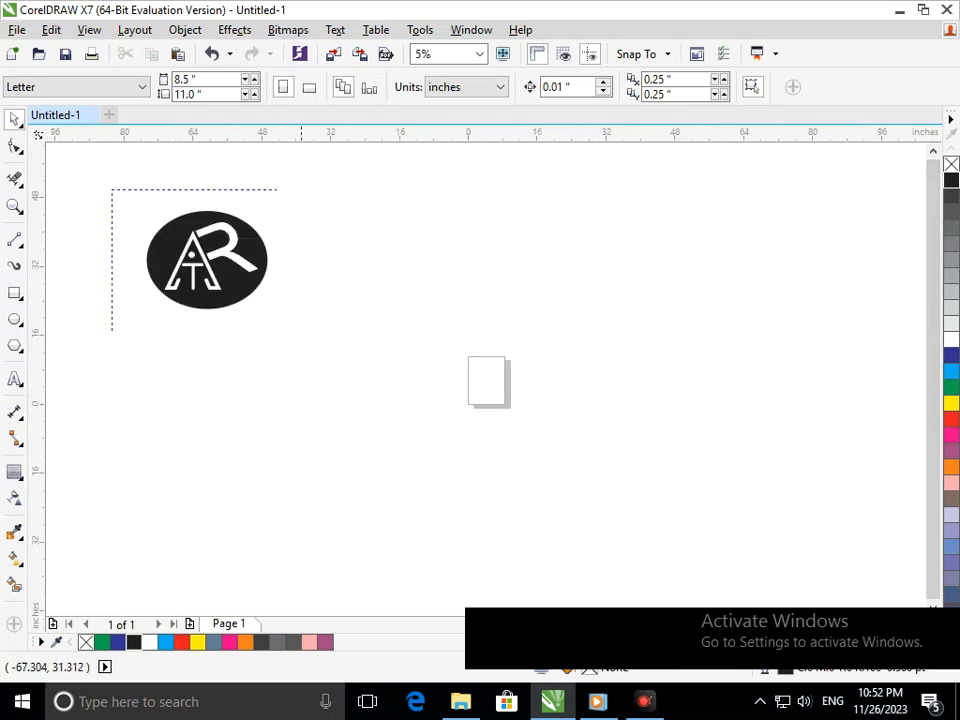
{"action": "left_click_drag", "start_coordinate": [112, 190], "coordinate": [346, 362]}
{"action": "left_click_drag", "start_coordinate": [189, 177], "coordinate": [661, 558]}
{"action": "left_click_drag", "start_coordinate": [462, 440], "coordinate": [668, 534]}
{"action": "key", "text": "Escape"}
{"action": "left_click", "coordinate": [558, 492]}
{"action": "left_click", "coordinate": [722, 486]}
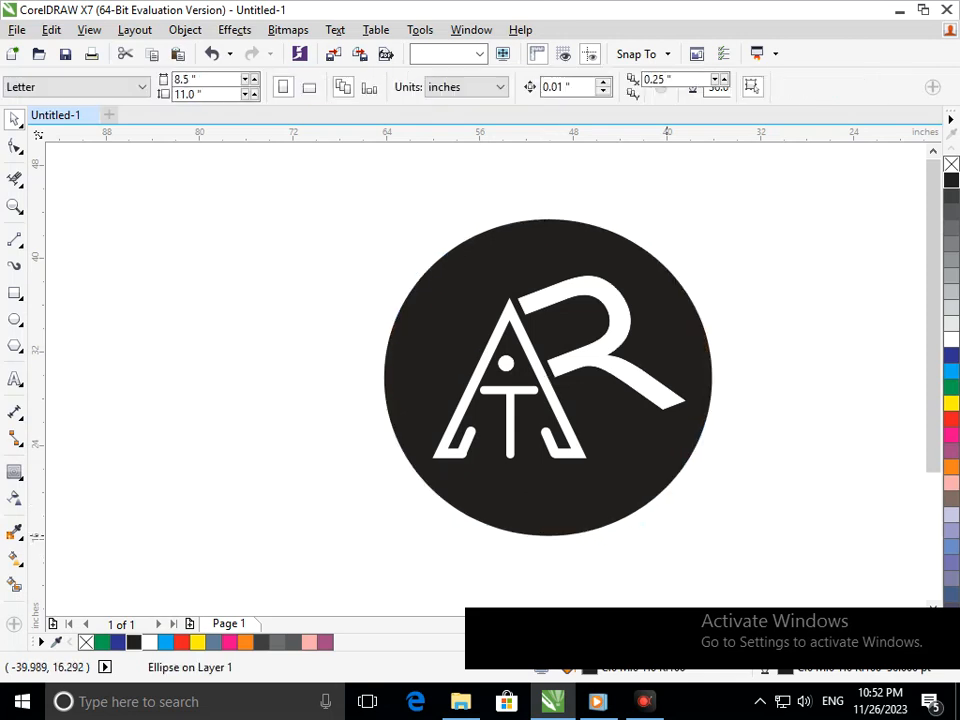
Enlarge the letters to about 23.5 by 17.1 in and move them up inside the ellipse, near X -49.1, Y 32.1 in
{"action": "mouse_move", "coordinate": [697, 482]}
{"action": "left_mouse_down"}
{"action": "mouse_move", "coordinate": [718, 485]}
{"action": "mouse_move", "coordinate": [700, 463]}
{"action": "left_mouse_up"}
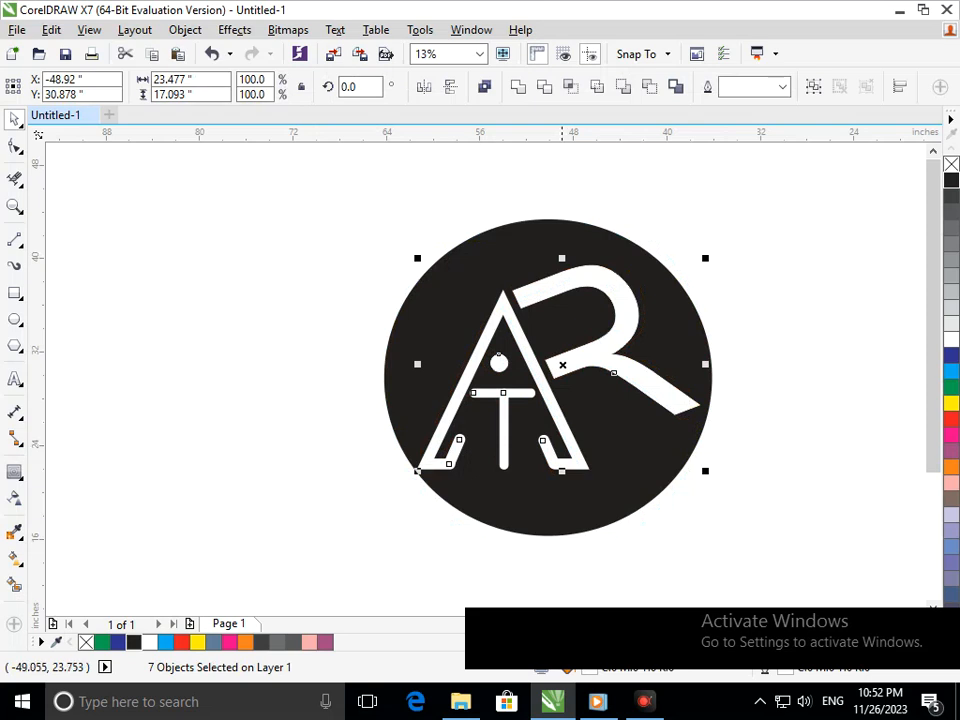
{"action": "left_click_drag", "start_coordinate": [562, 461], "coordinate": [563, 451]}
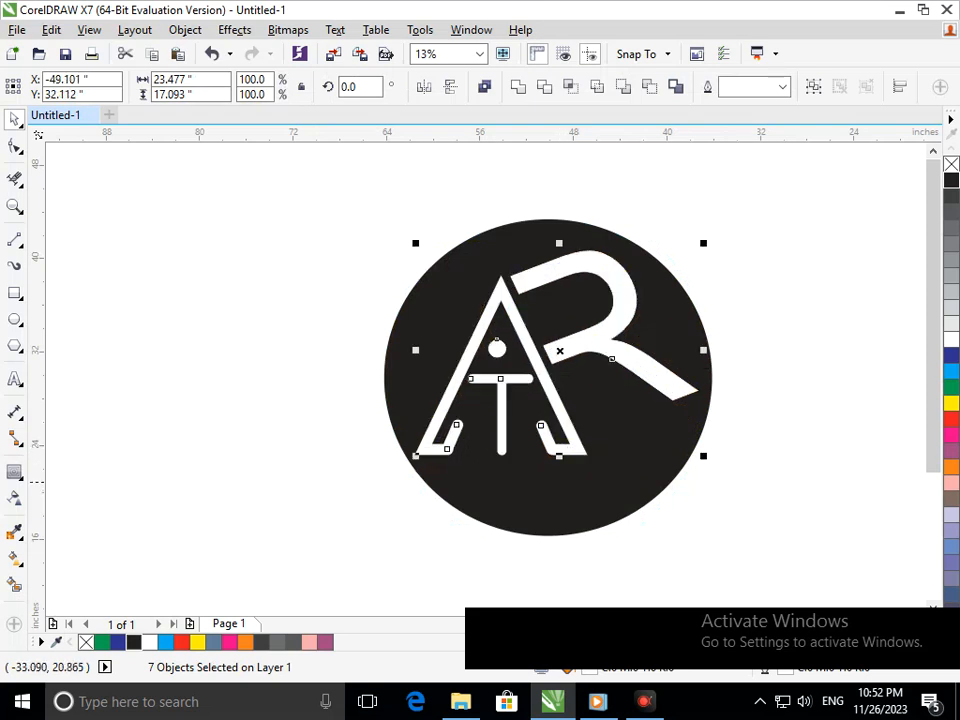
{"action": "left_click", "coordinate": [578, 446]}
{"action": "left_click_drag", "start_coordinate": [683, 460], "coordinate": [680, 526]}
{"action": "key", "text": "ctrl+z"}
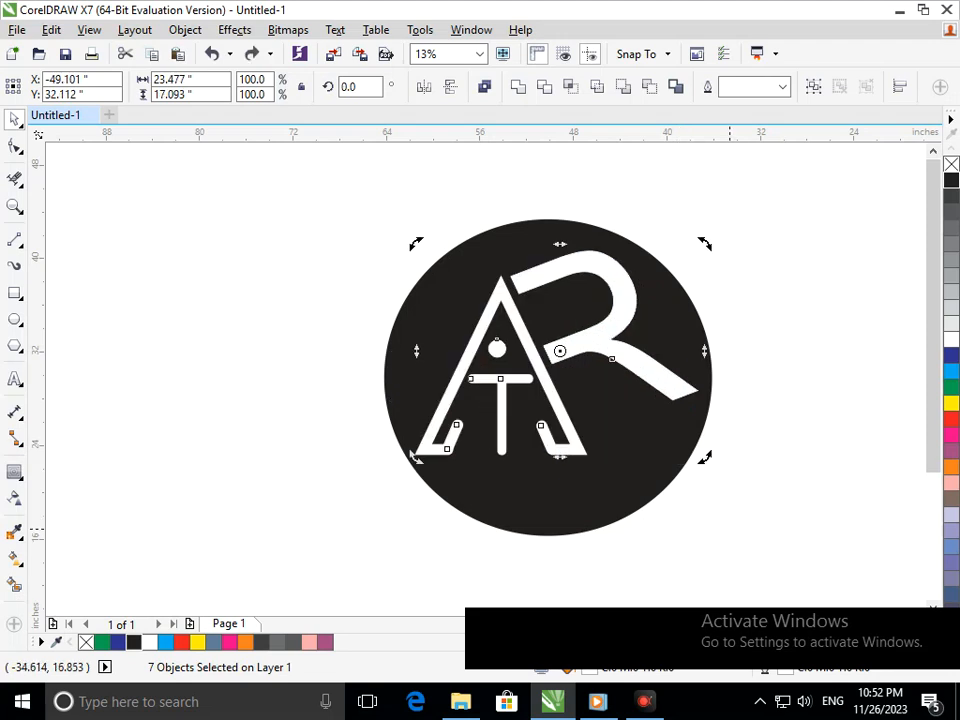
Try dark blue on all the letters and return them to white
{"action": "left_click", "coordinate": [951, 356]}
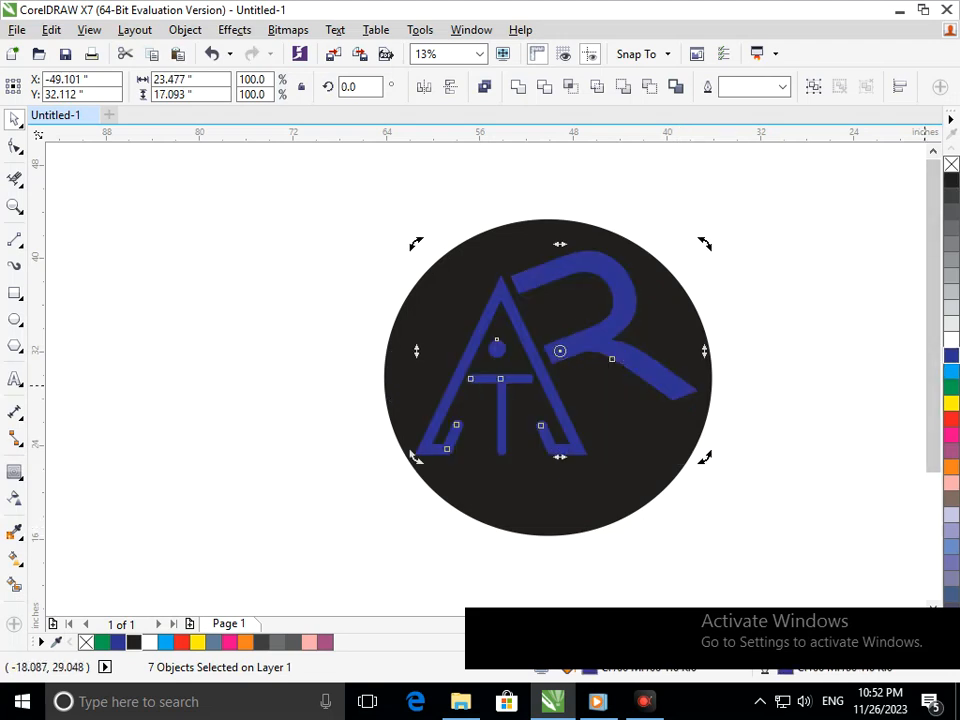
{"action": "left_click", "coordinate": [951, 340]}
Try a dark blue fill and outline on the ellipse behind the white letters
{"action": "left_click", "coordinate": [646, 465]}
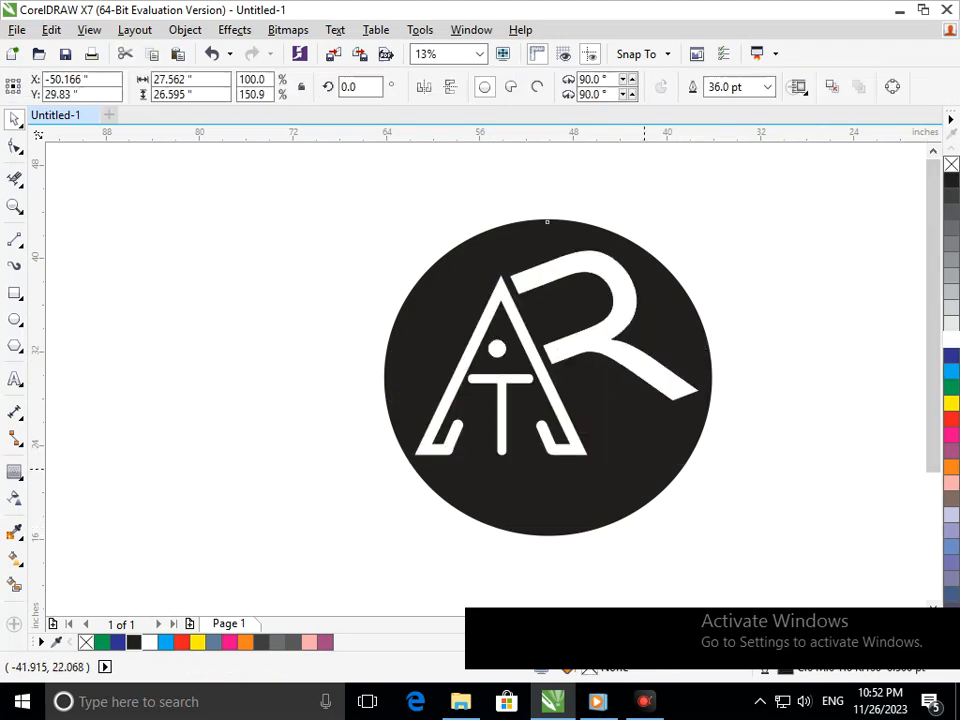
{"action": "left_click", "coordinate": [951, 356]}
{"action": "right_click", "coordinate": [951, 356]}
{"action": "key", "text": "Escape"}
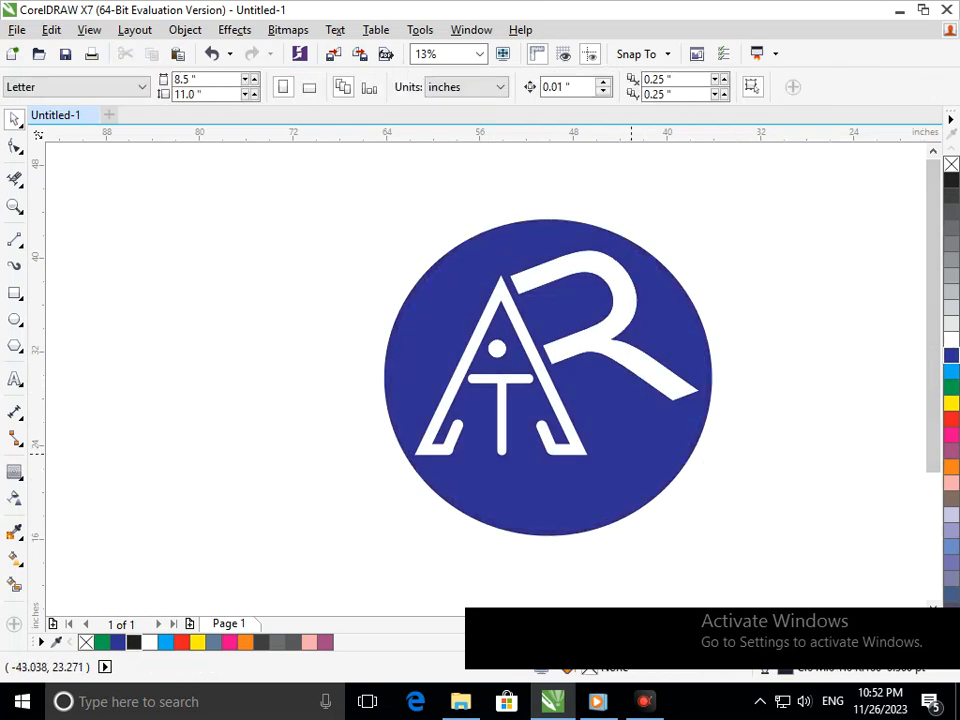
Try orange, white and yellow in turn as the fill and outline color of all the letters
{"action": "left_click_drag", "start_coordinate": [407, 210], "coordinate": [707, 514]}
{"action": "left_click", "coordinate": [951, 467]}
{"action": "right_click", "coordinate": [951, 467]}
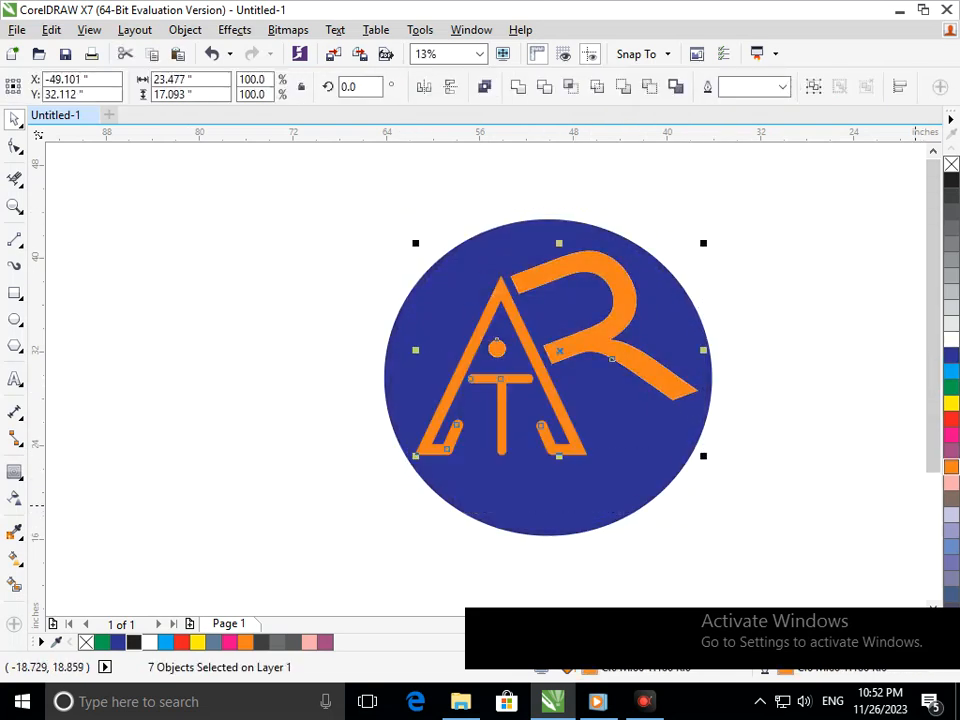
{"action": "left_click", "coordinate": [951, 340]}
{"action": "right_click", "coordinate": [951, 340]}
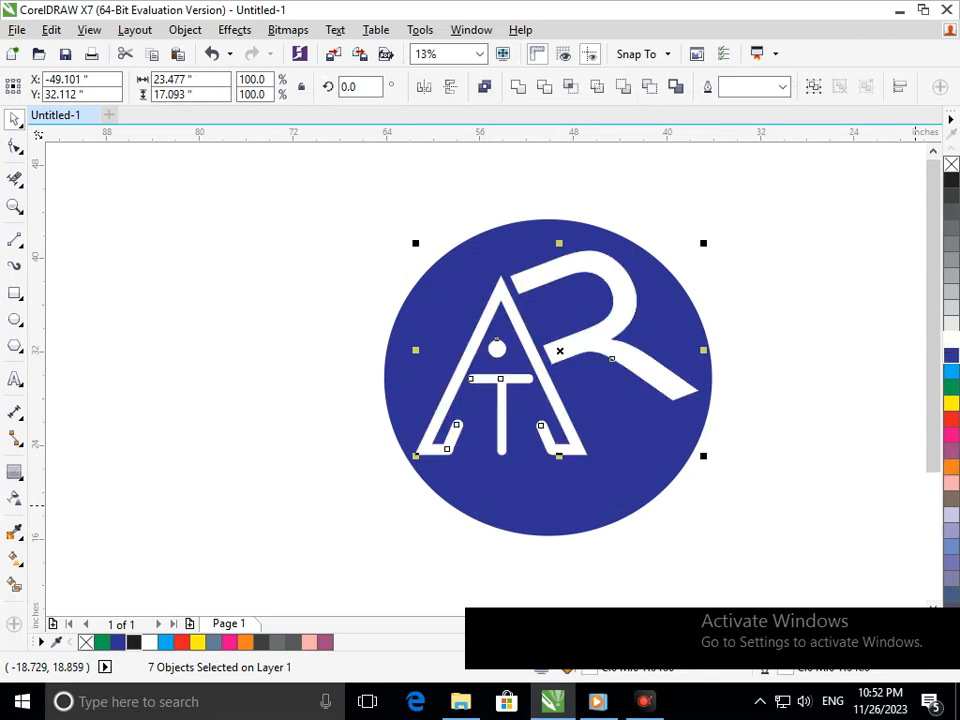
{"action": "left_click", "coordinate": [951, 403]}
{"action": "right_click", "coordinate": [951, 403]}
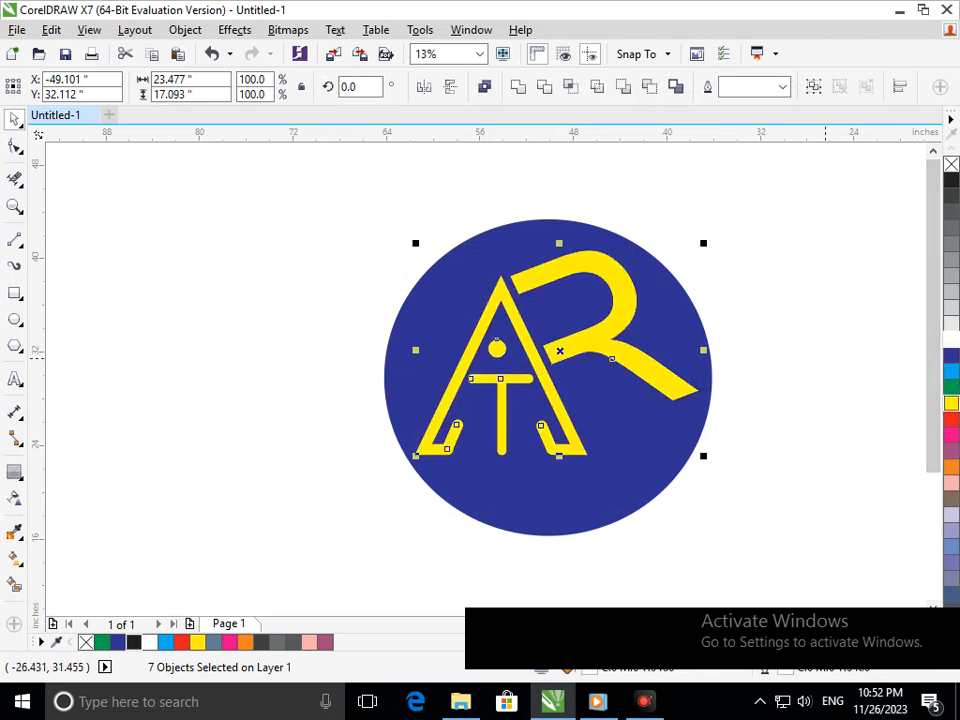
{"action": "left_click", "coordinate": [854, 435]}
Shift the ellipse slightly up and left behind the letters, centering it near X -50.6, Y 30.8 in
{"action": "left_click_drag", "start_coordinate": [386, 208], "coordinate": [697, 488]}
{"action": "left_click", "coordinate": [702, 488]}
{"action": "mouse_move", "coordinate": [587, 520]}
{"action": "left_mouse_down"}
{"action": "mouse_move", "coordinate": [562, 510]}
{"action": "mouse_move", "coordinate": [581, 507]}
{"action": "left_mouse_up"}
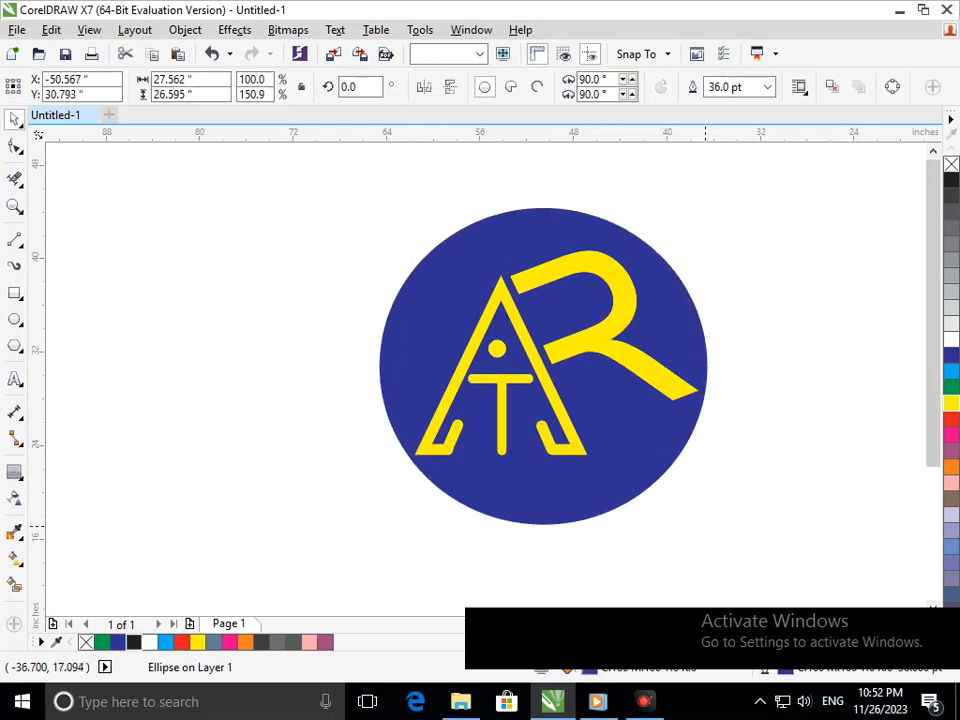
{"action": "left_click", "coordinate": [705, 527]}
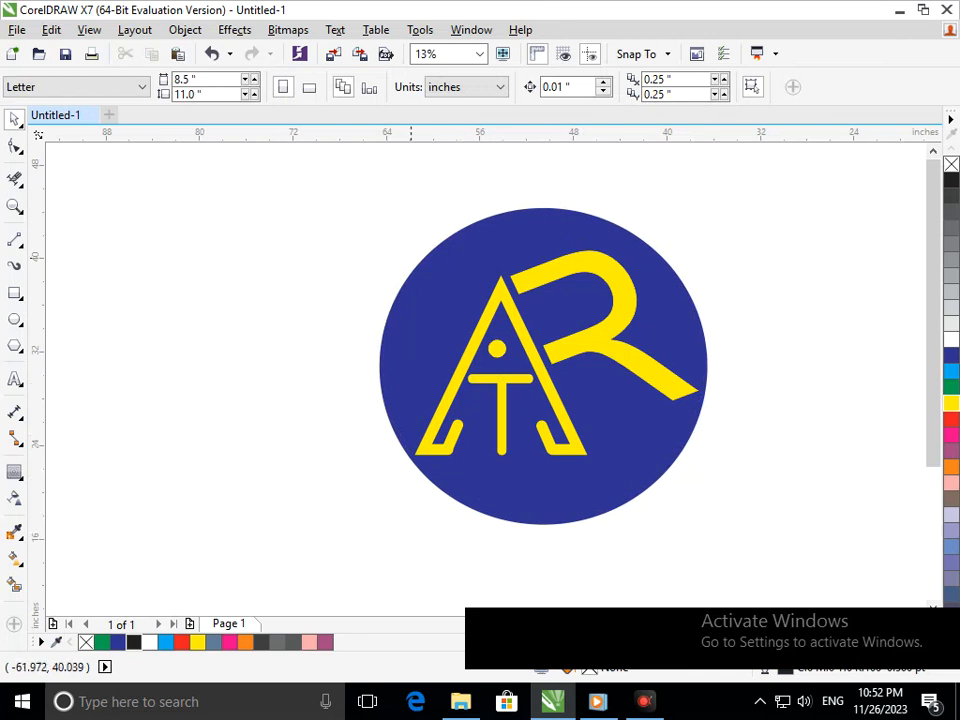
Fill the ellipse with black
{"action": "left_click", "coordinate": [472, 269]}
{"action": "left_click", "coordinate": [951, 180]}
{"action": "left_click", "coordinate": [353, 175]}
Set both fill and outline of all the letters and the dot to white
{"action": "left_click_drag", "start_coordinate": [369, 192], "coordinate": [710, 501]}
{"action": "left_click", "coordinate": [951, 340]}
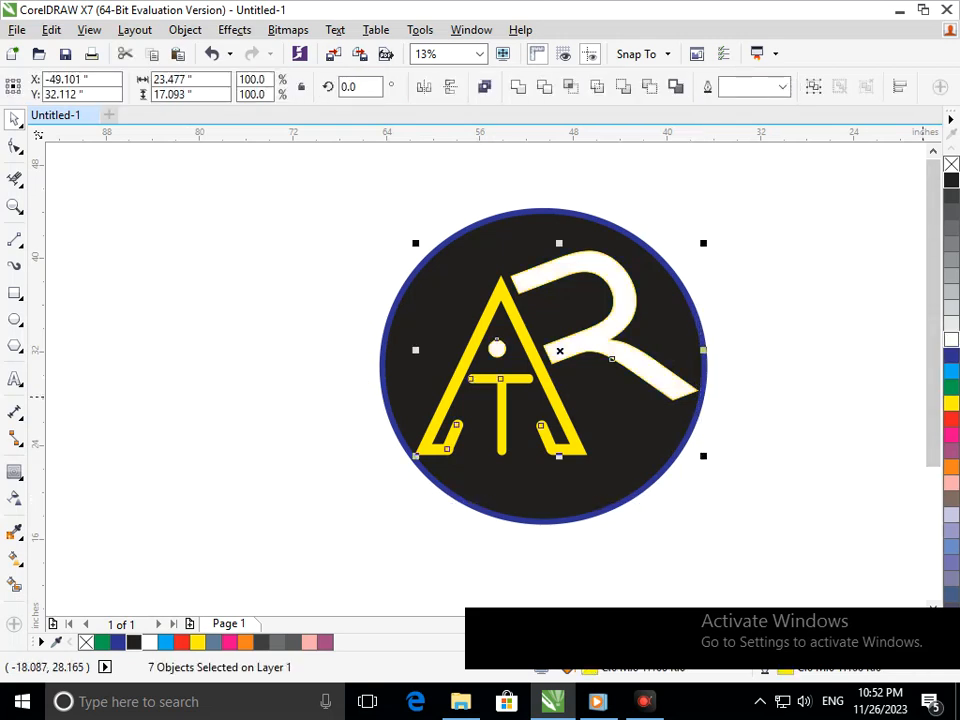
{"action": "right_click", "coordinate": [951, 340]}
Color the ellipse's outline black to match its fill
{"action": "left_click", "coordinate": [657, 442]}
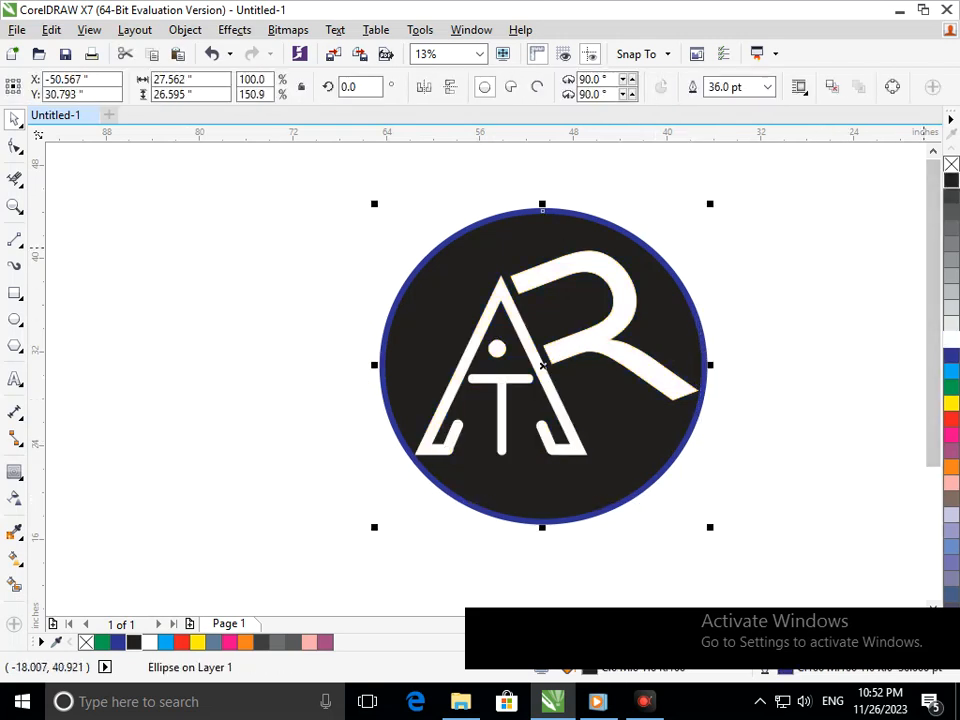
{"action": "right_click", "coordinate": [951, 180]}
{"action": "left_click", "coordinate": [837, 306]}
Move the whole logo left, centering it near X -55.3, Y 31.4 in, and scale it down slightly
{"action": "left_click_drag", "start_coordinate": [356, 180], "coordinate": [740, 567]}
{"action": "left_click_drag", "start_coordinate": [621, 480], "coordinate": [558, 475]}
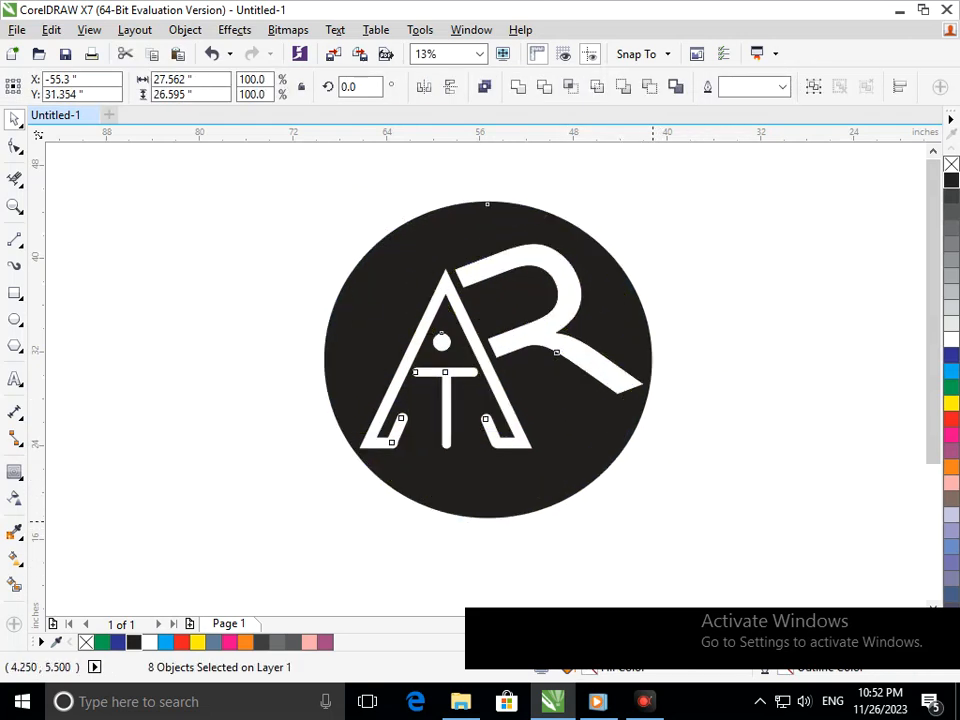
{"action": "left_click_drag", "start_coordinate": [654, 520], "coordinate": [634, 500]}
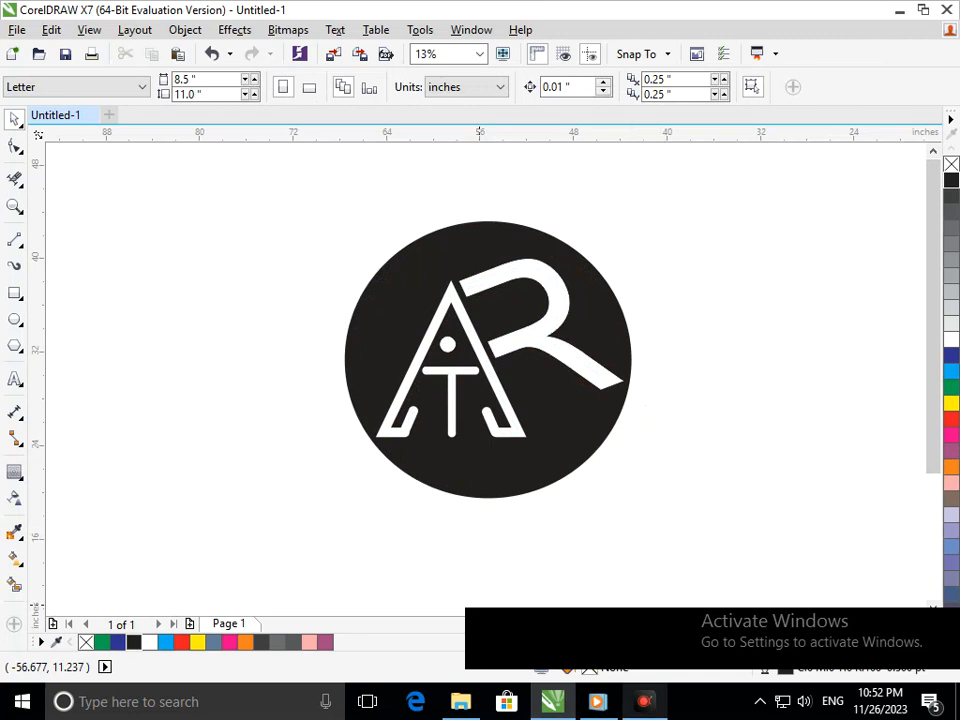